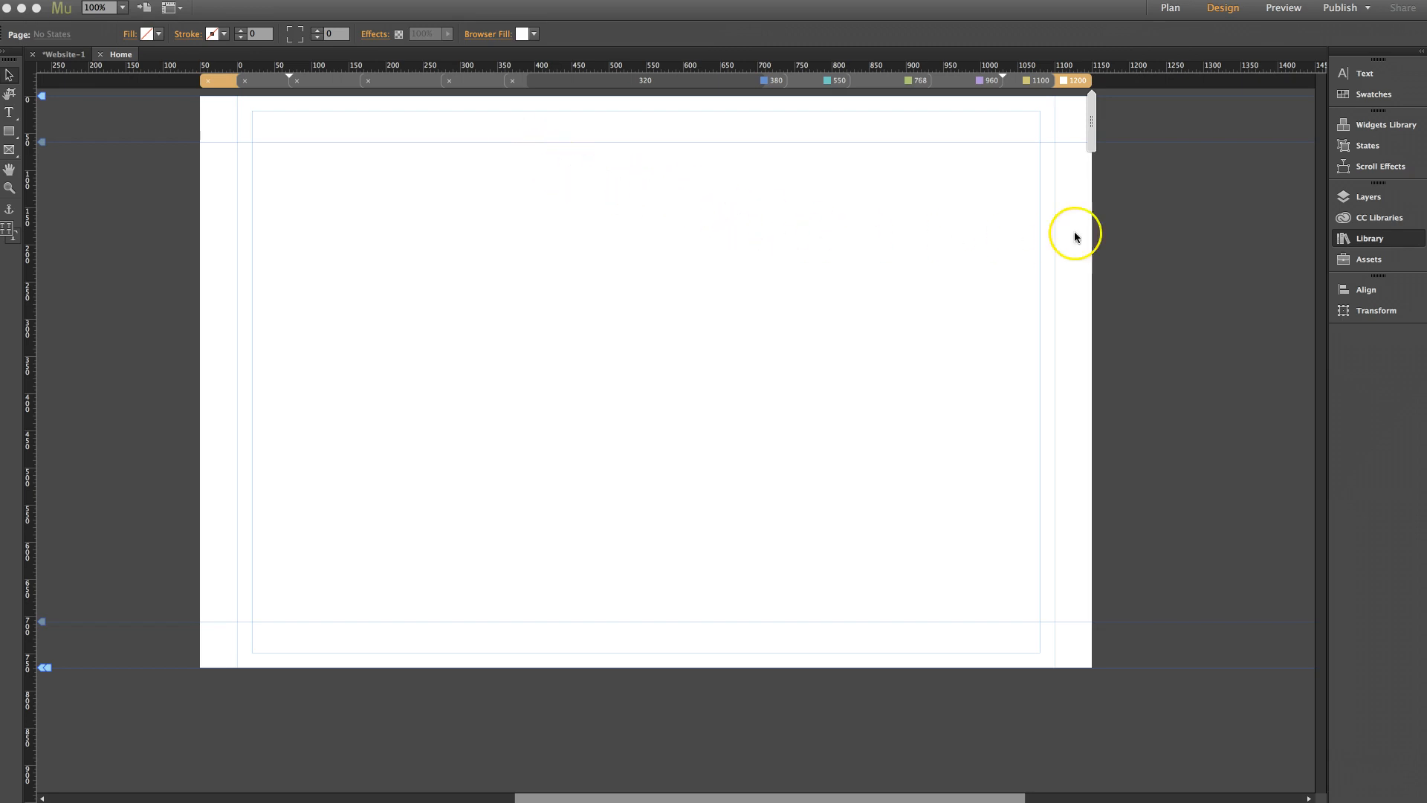
Open the Library and delete the Untitled item from the Design Kit – _Setup – Install folder
click(1387, 247)
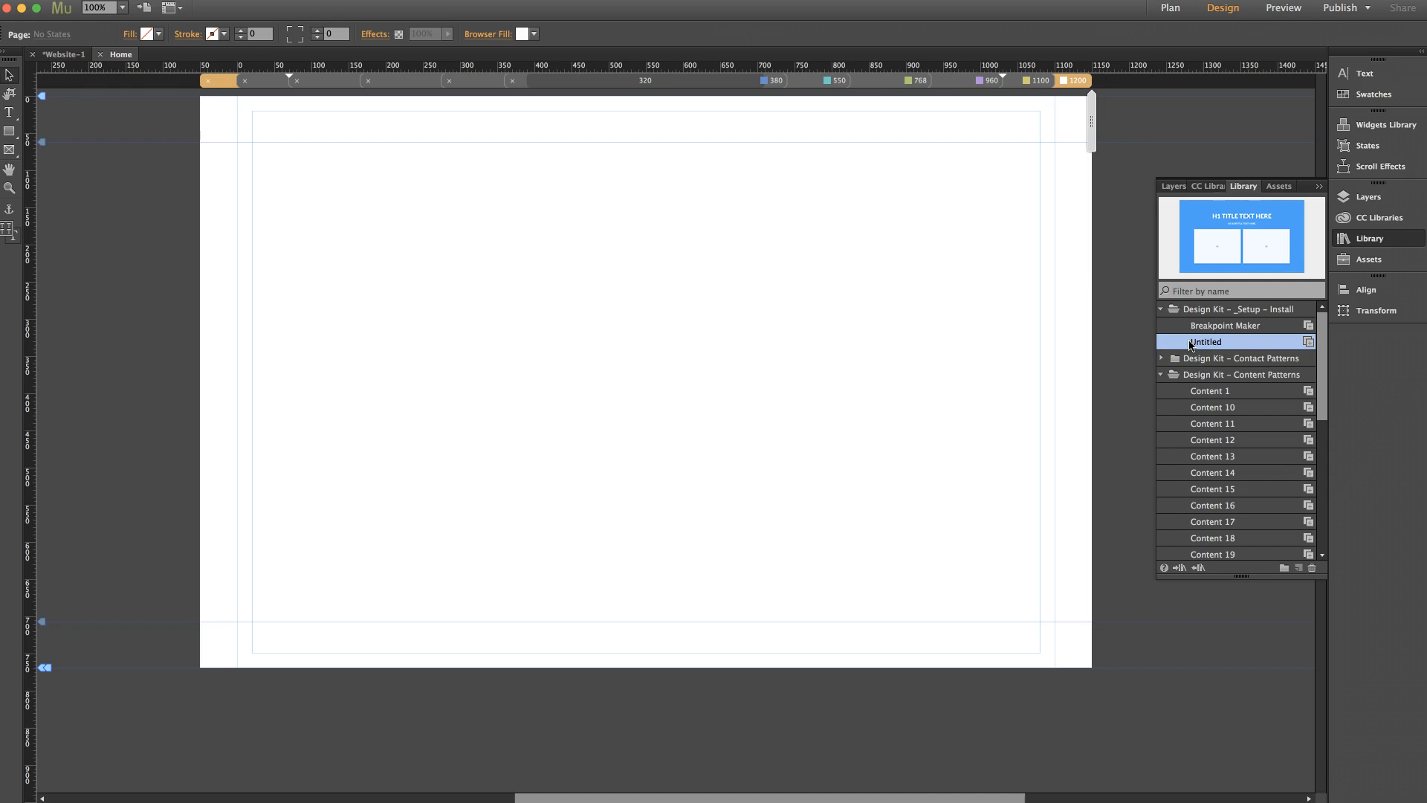
right_click(1214, 345)
click(1255, 368)
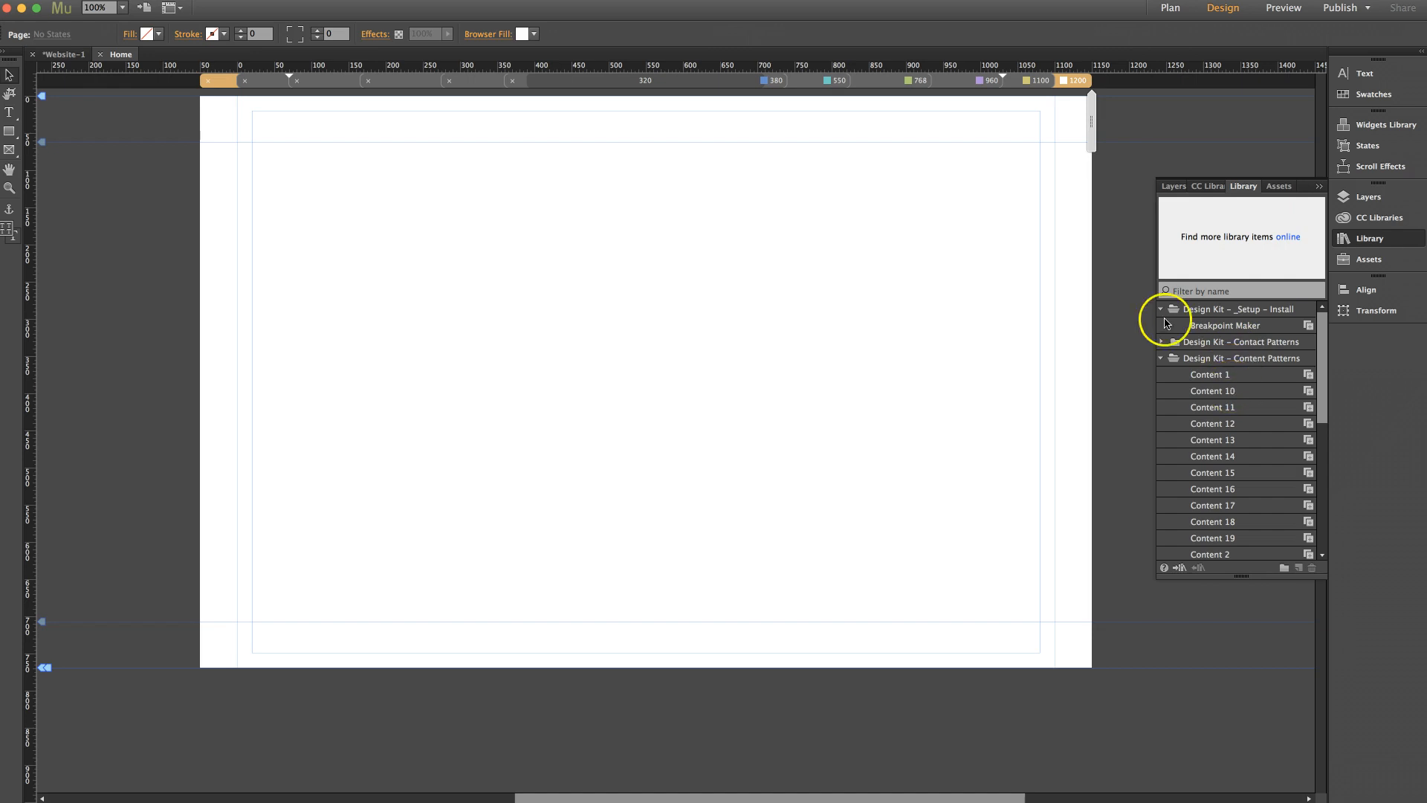
Place the Content 1 pattern from Design Kit – Content Patterns on the Home page, below the header guide
click(1267, 392)
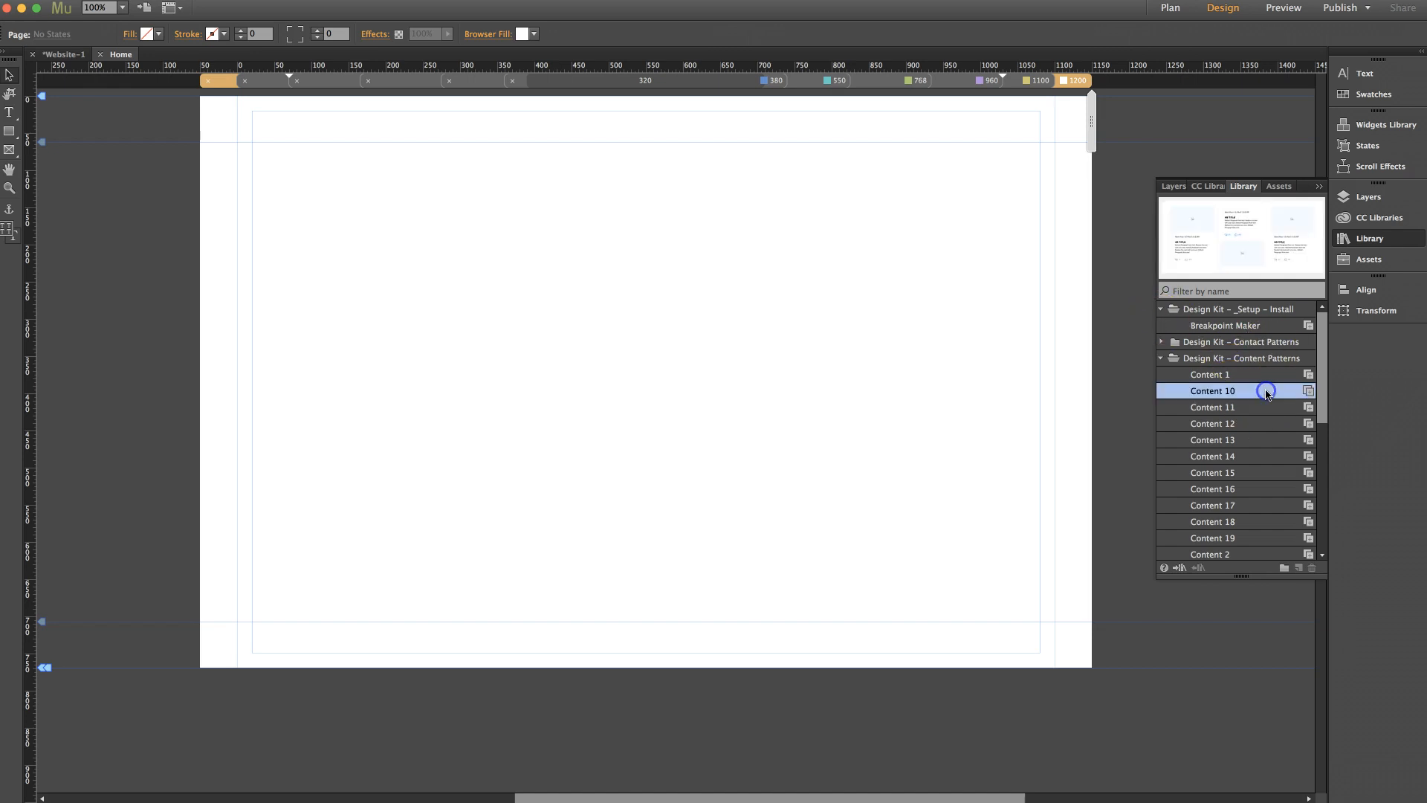
click(1259, 375)
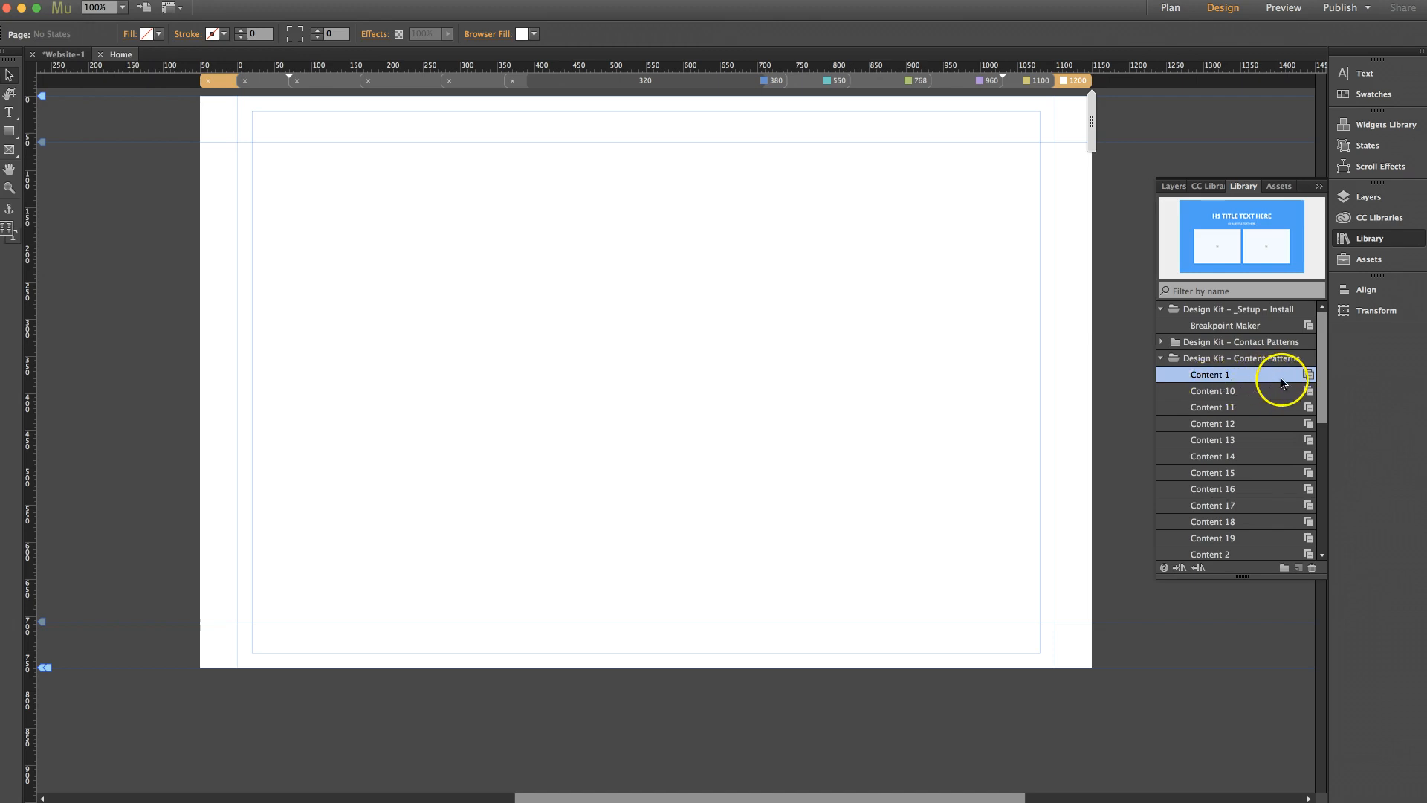
drag(1287, 376, 202, 159)
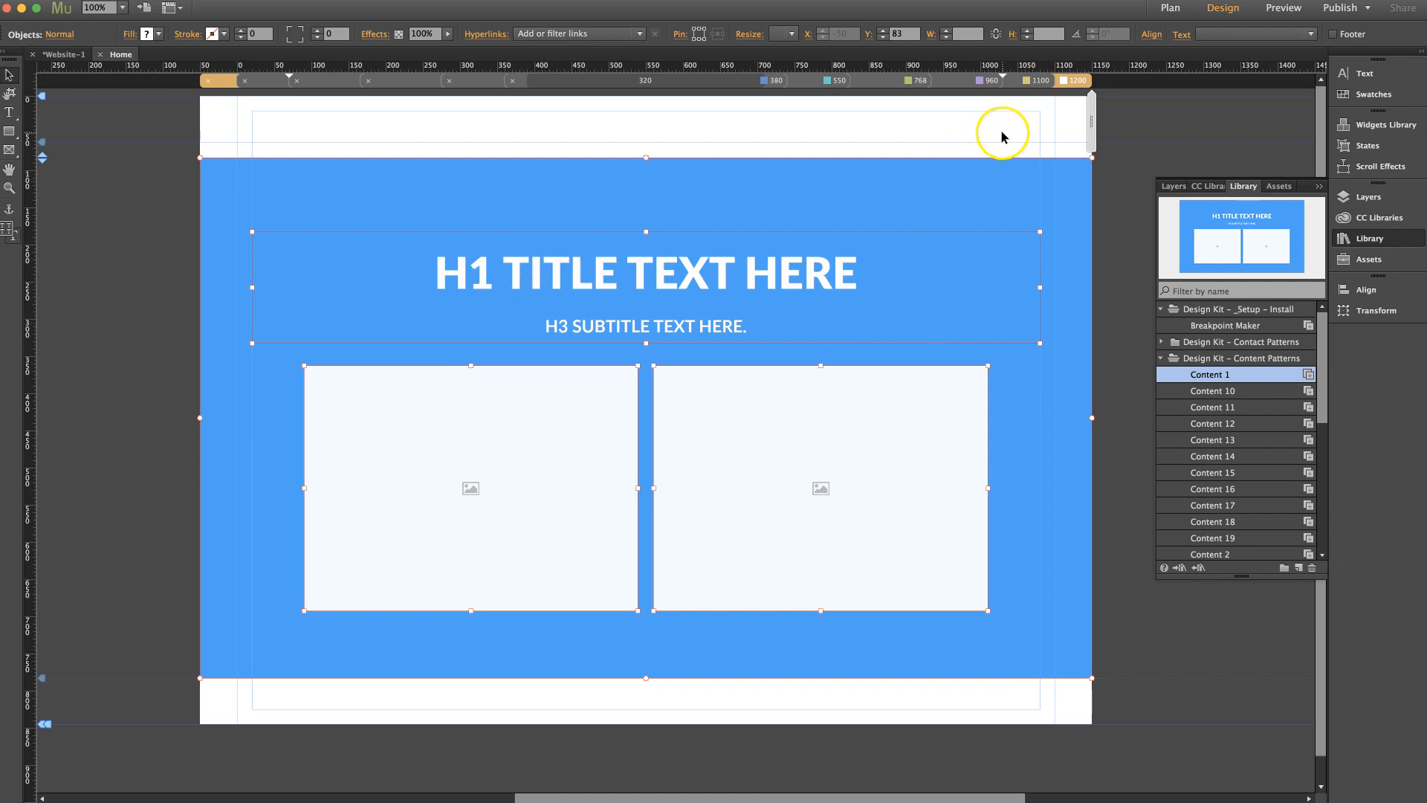
Check the placed pattern's layout at the 1100, 960, 550 and 380 breakpoints, and return to 1200
click(1033, 87)
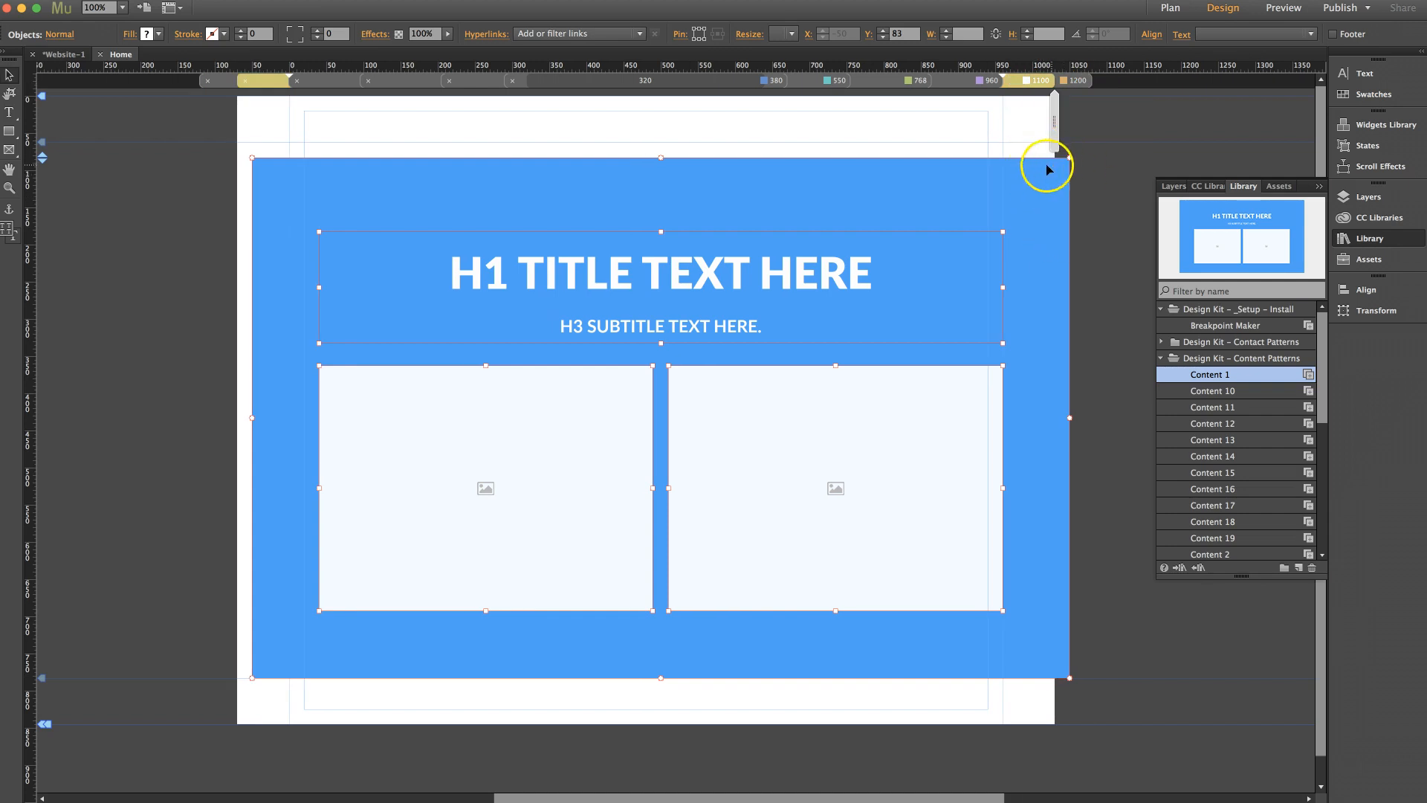
click(958, 88)
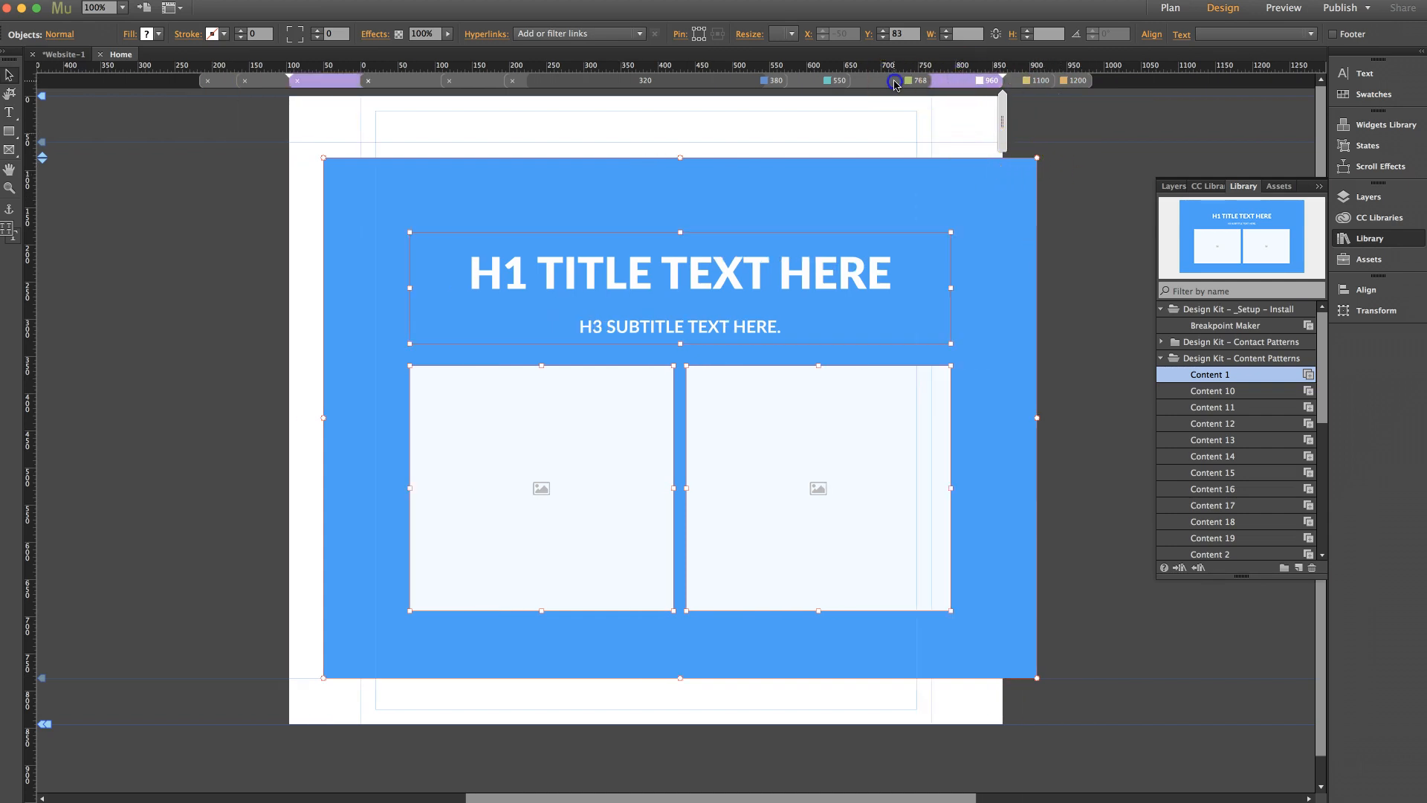
click(835, 84)
click(836, 82)
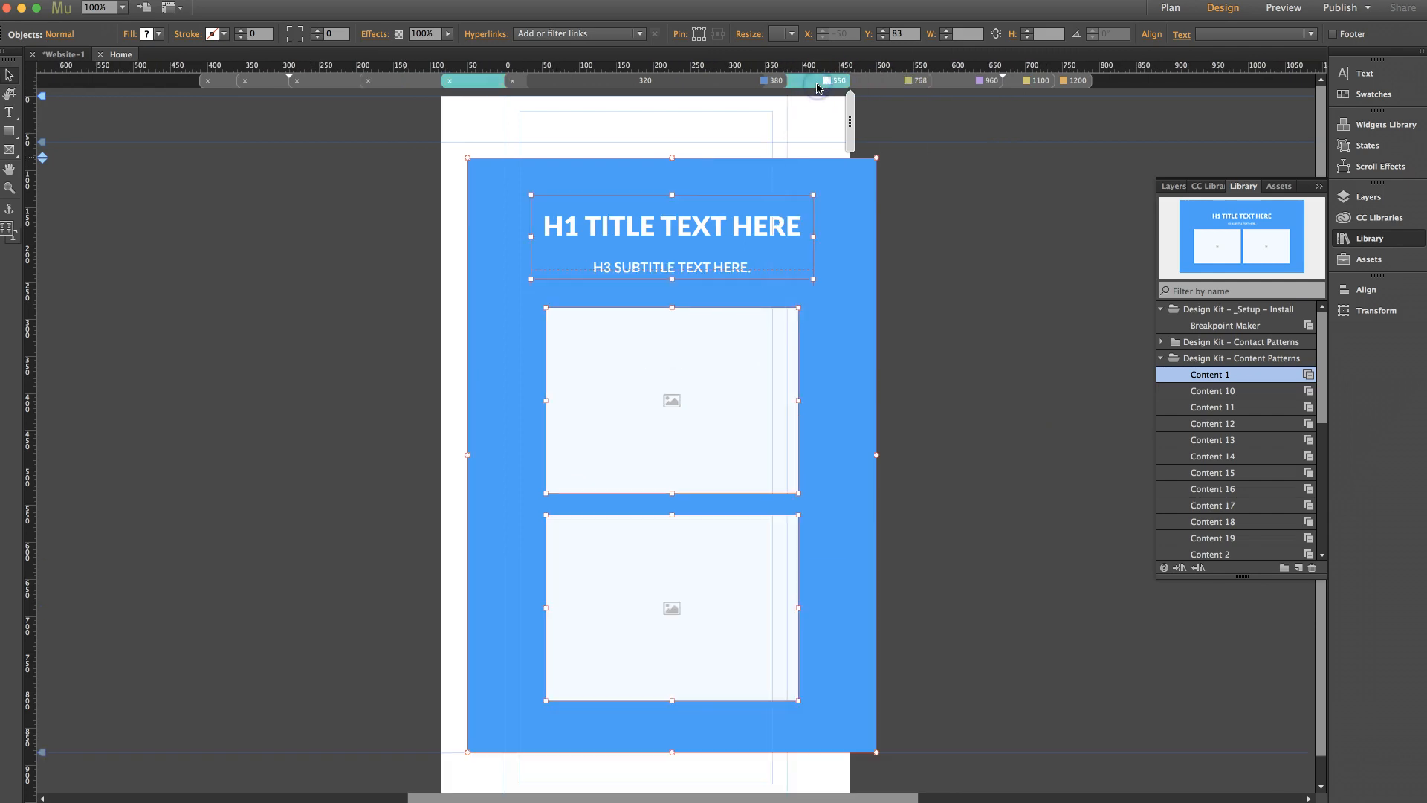
click(762, 83)
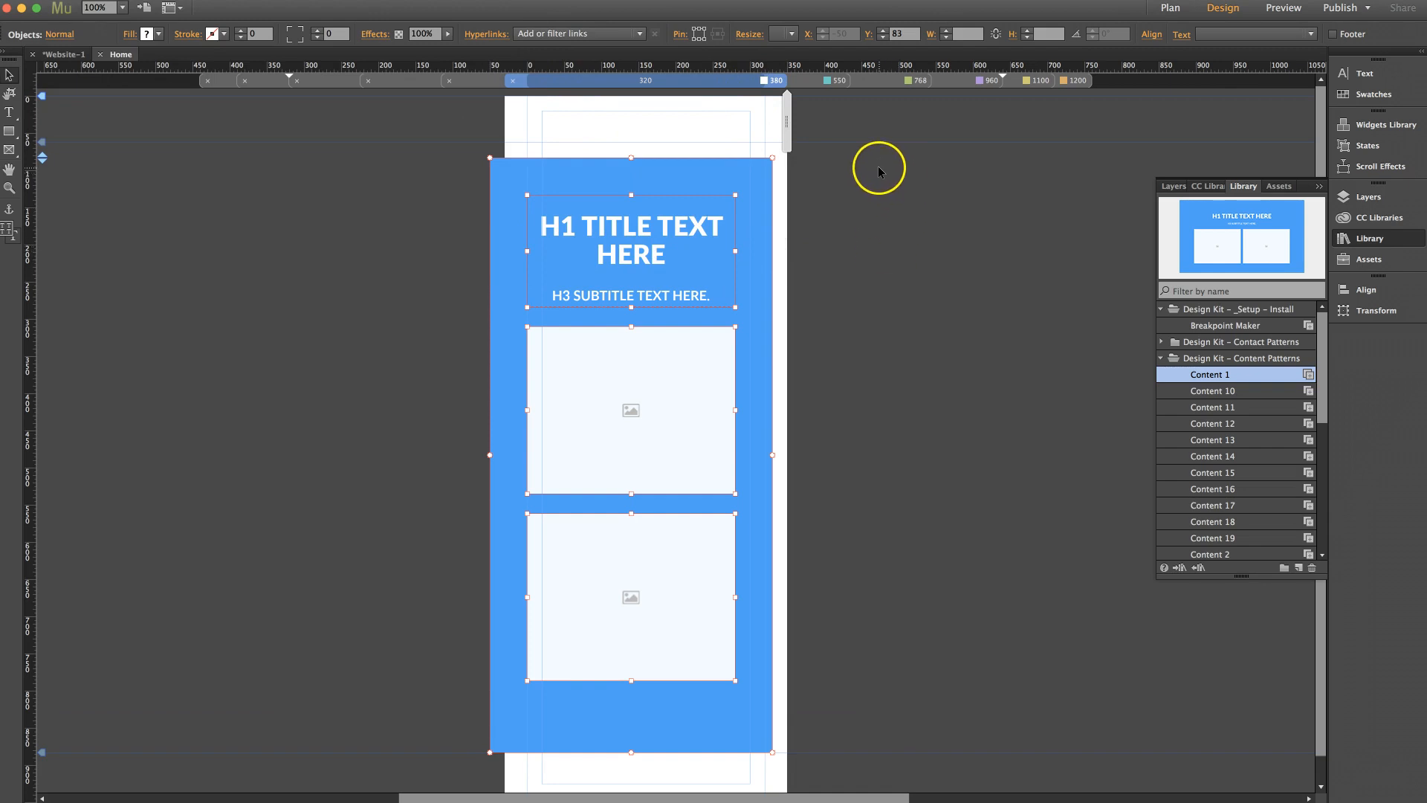
click(1080, 82)
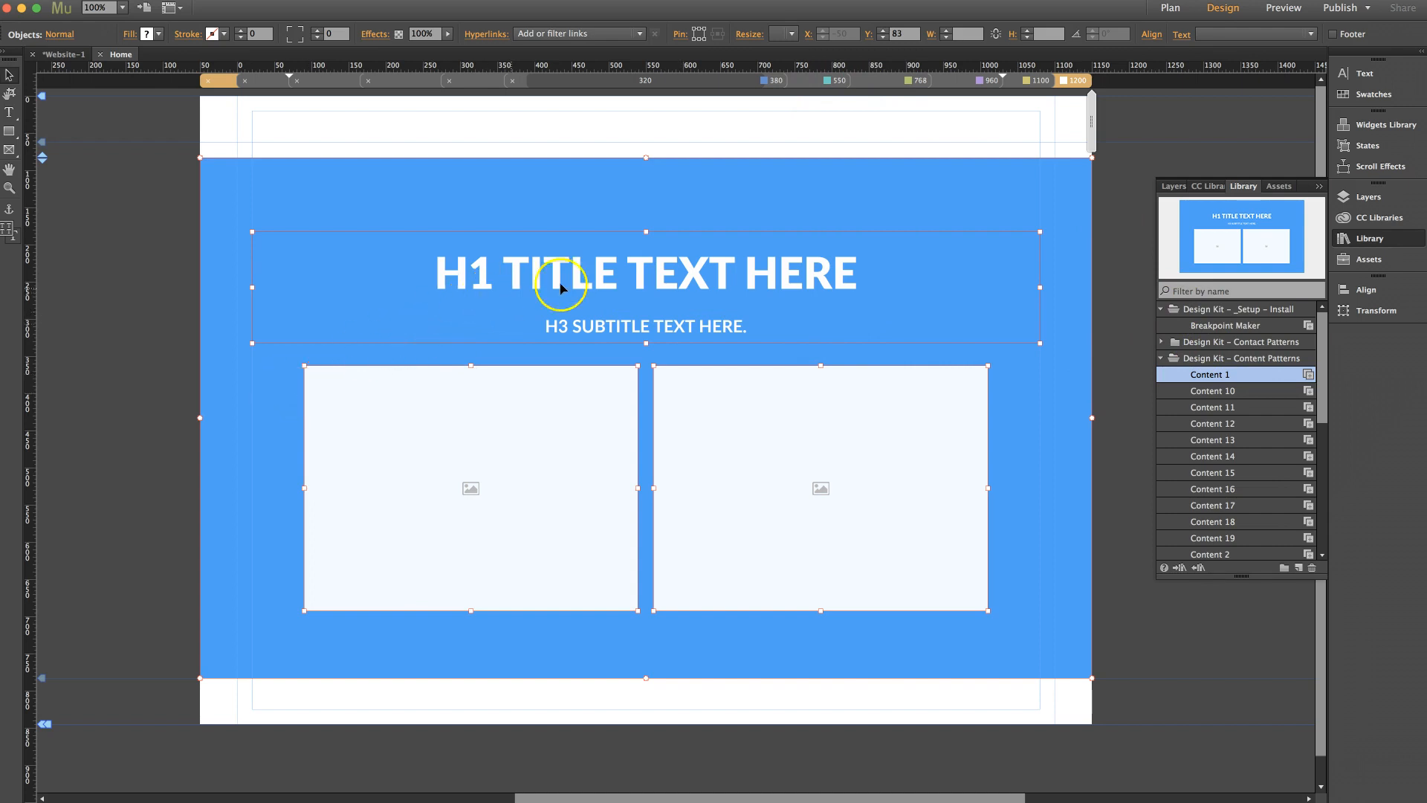
click(1124, 145)
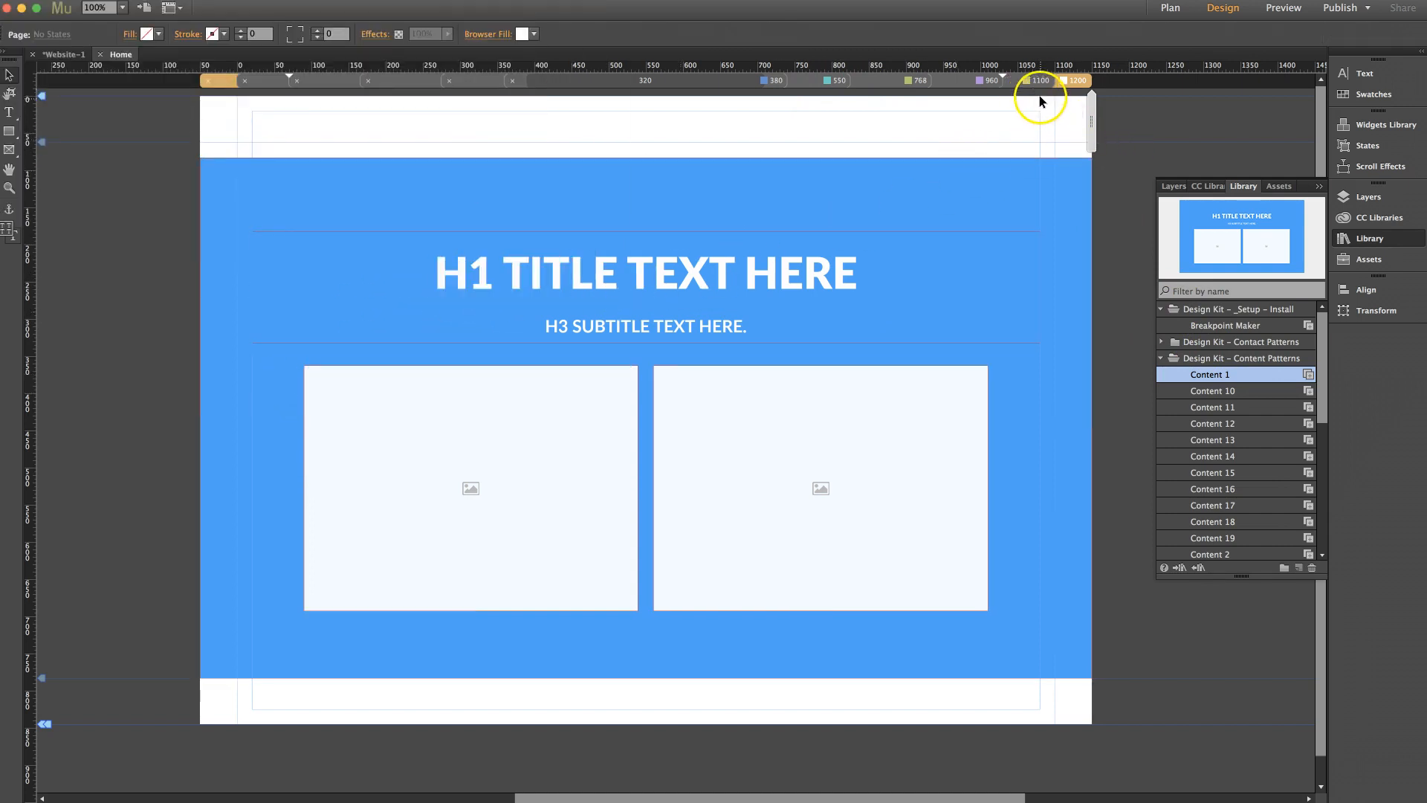
At the 1100 breakpoint, switch the blue rectangle's resize to Responsive Width and back to Stretch to Browser Width so it fills the page width
click(1040, 95)
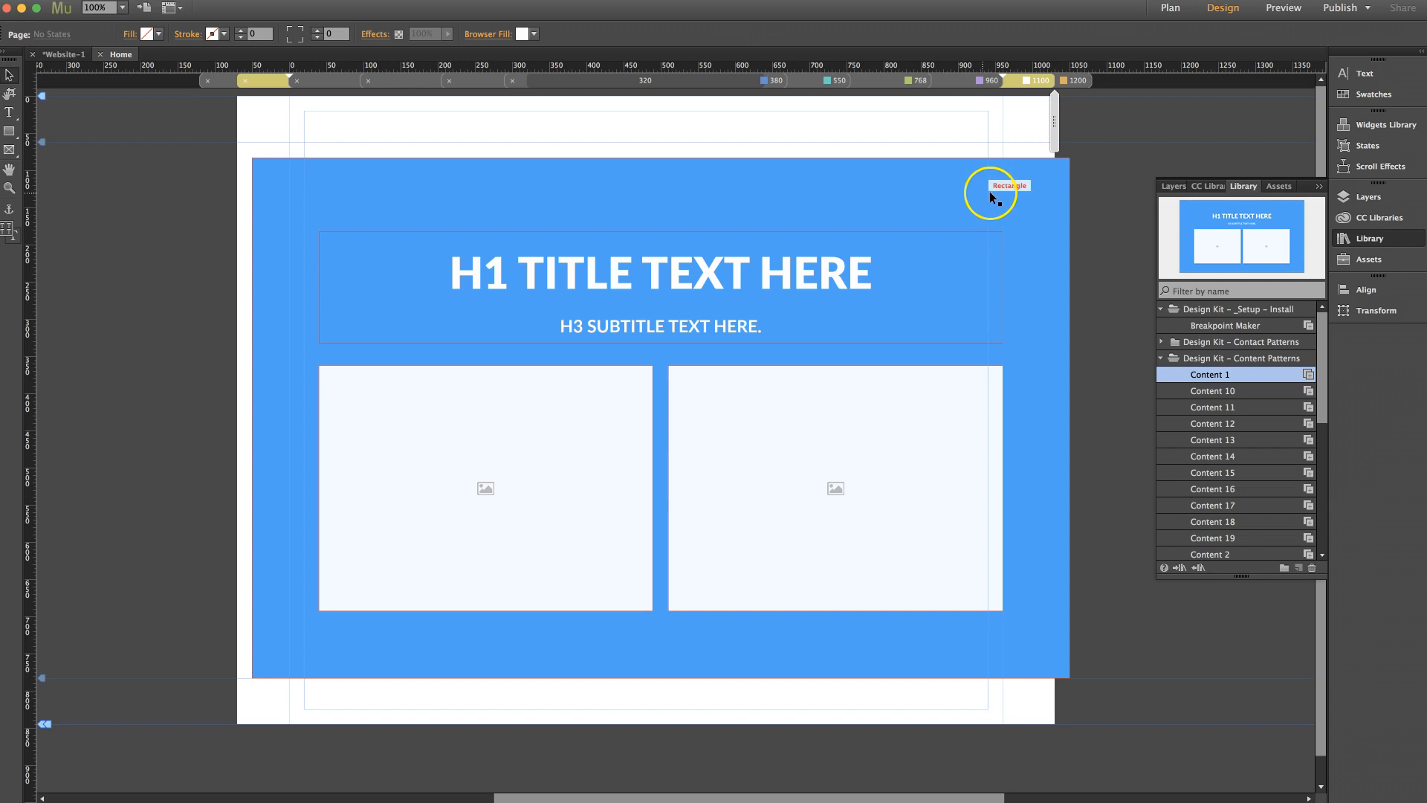
right_click(1018, 181)
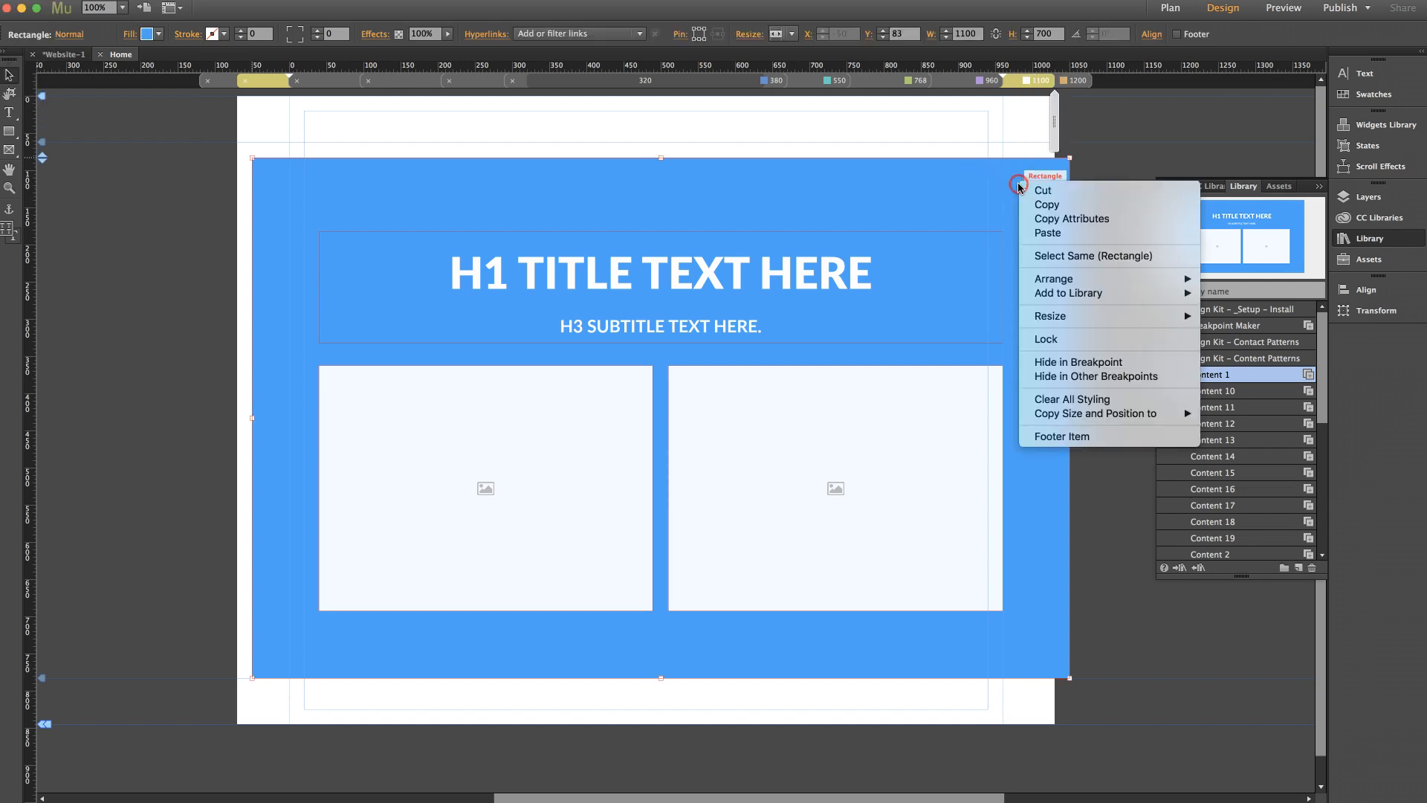
click(935, 195)
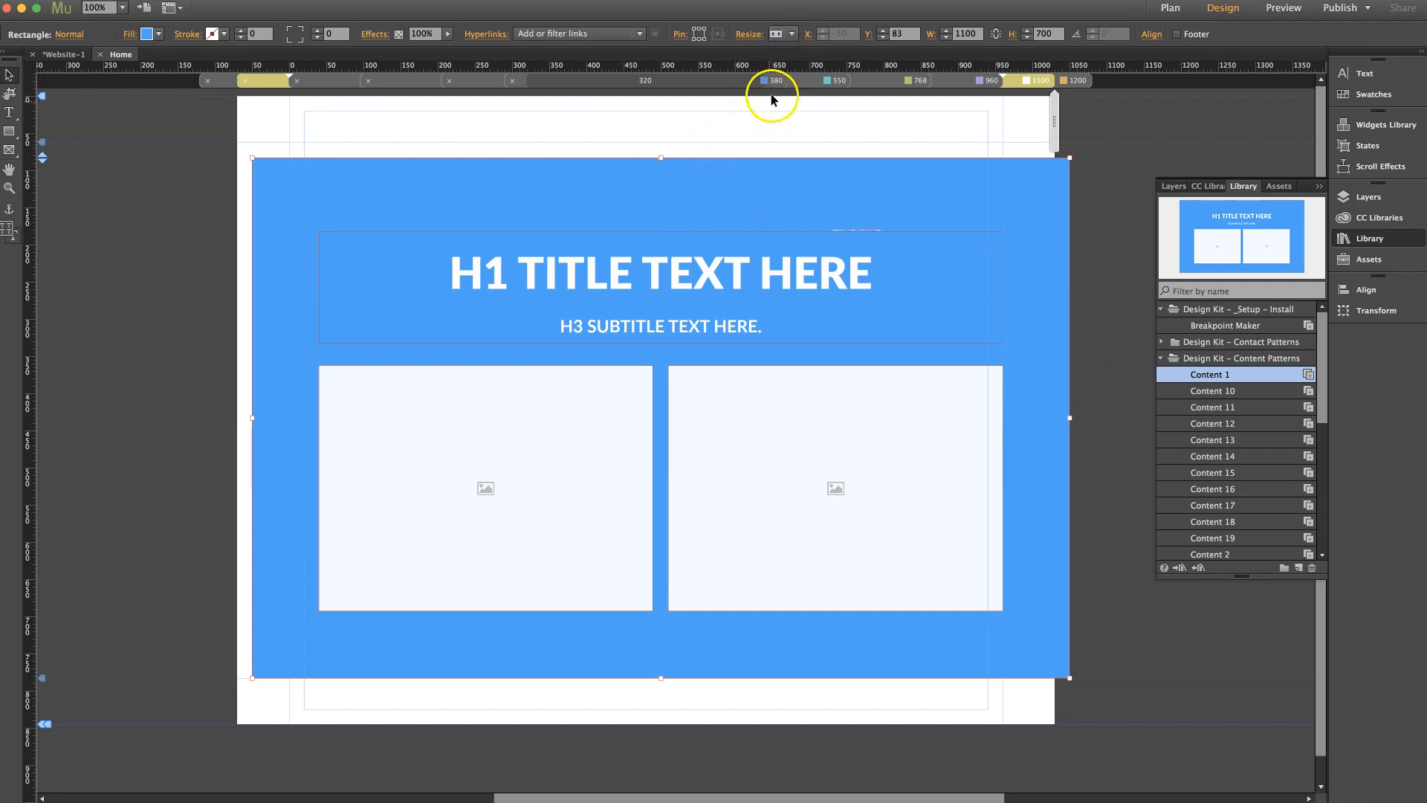
click(791, 34)
click(808, 69)
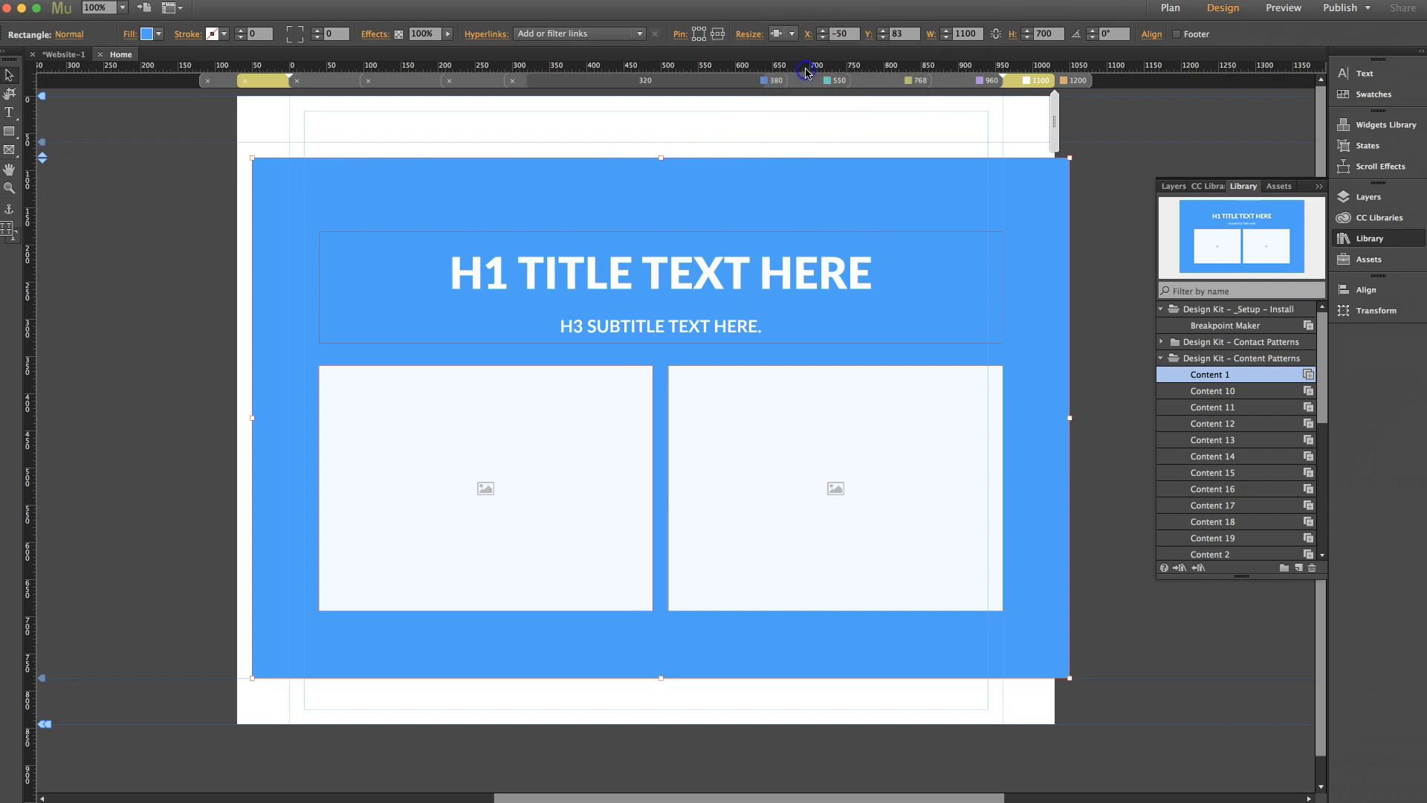
click(792, 33)
click(806, 104)
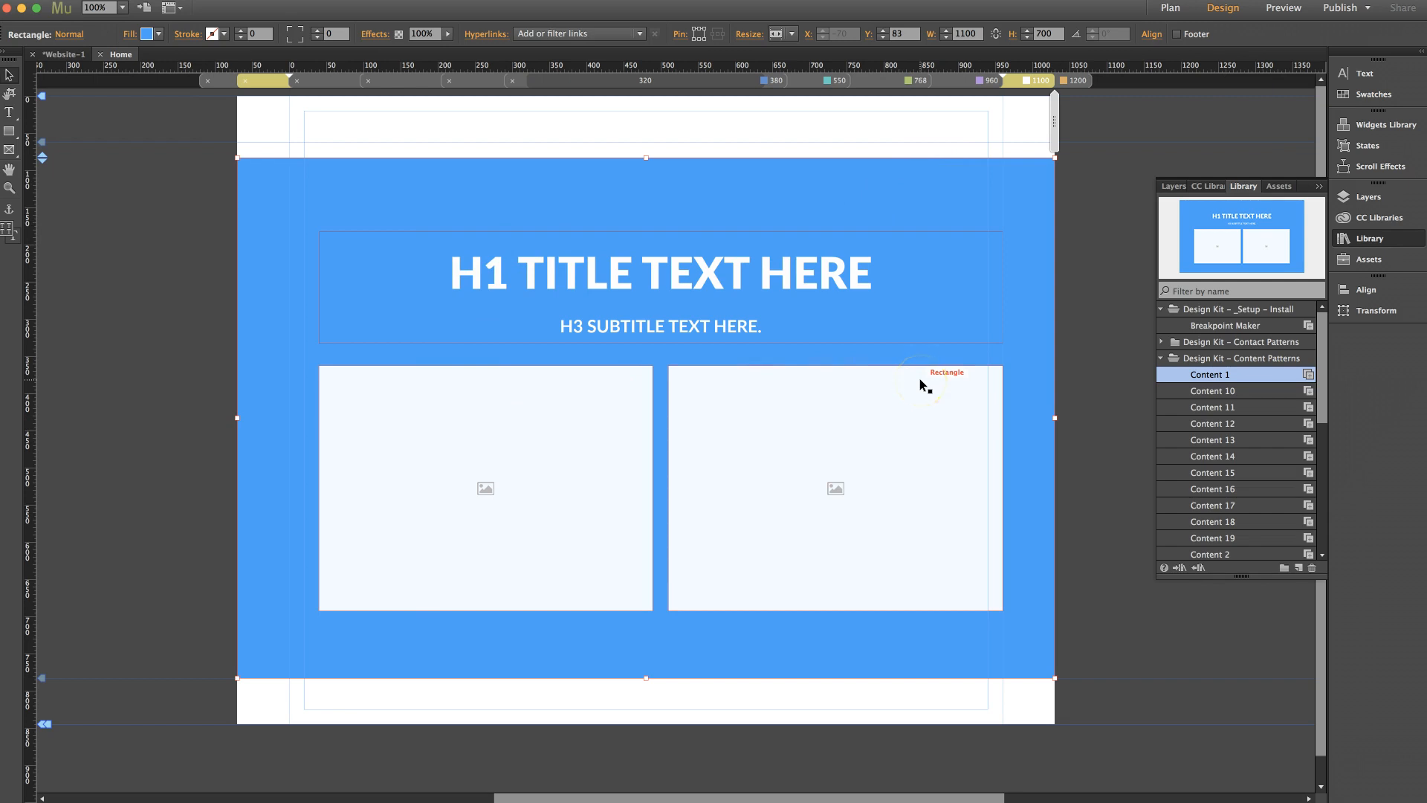
Shift the title text and both image placeholders left to centre them within the 1100 breakpoint's margins
drag(154, 221, 1087, 604)
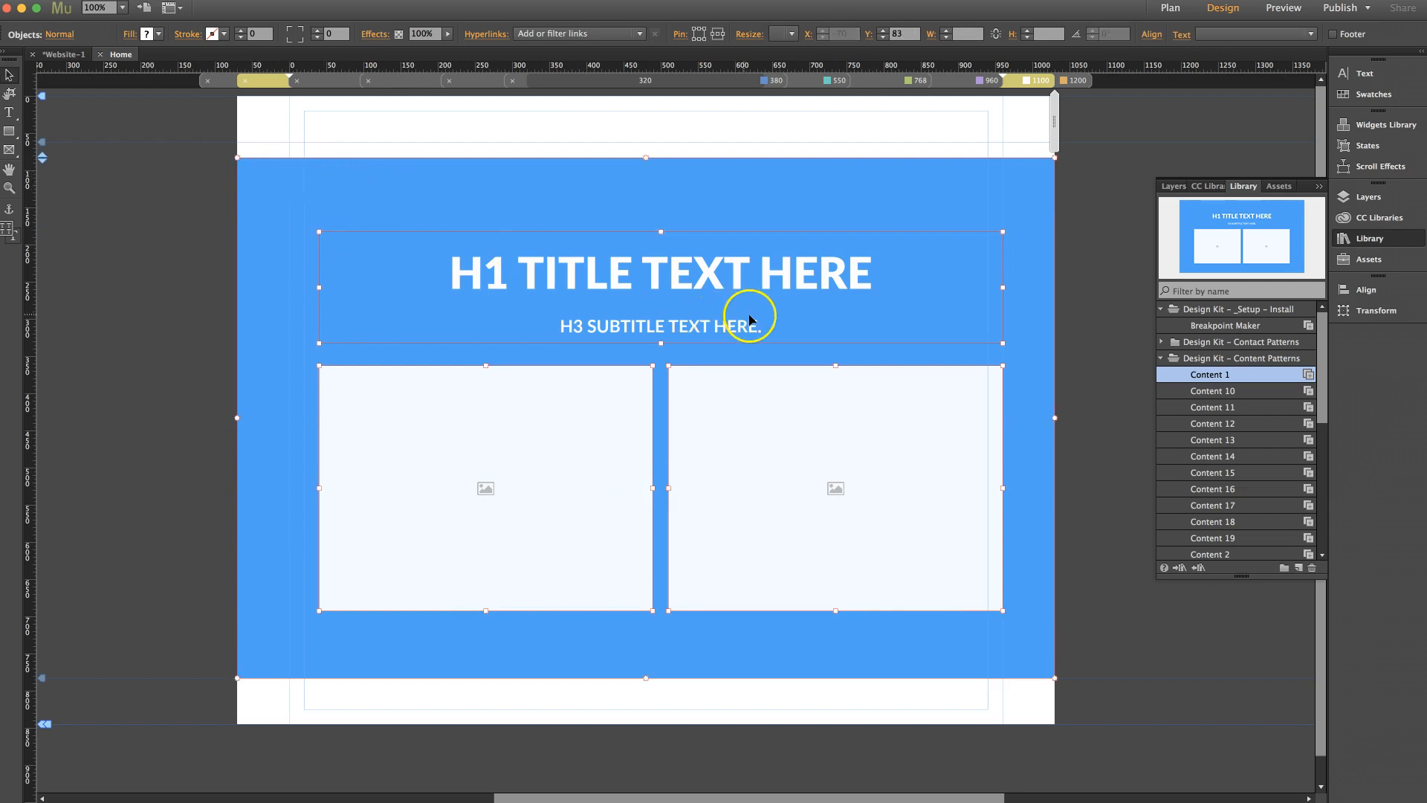
drag(769, 409, 754, 411)
At the 960 breakpoint, refit the blue rectangle to the page by applying Responsive Width and reapplying Stretch to Browser Width
click(980, 80)
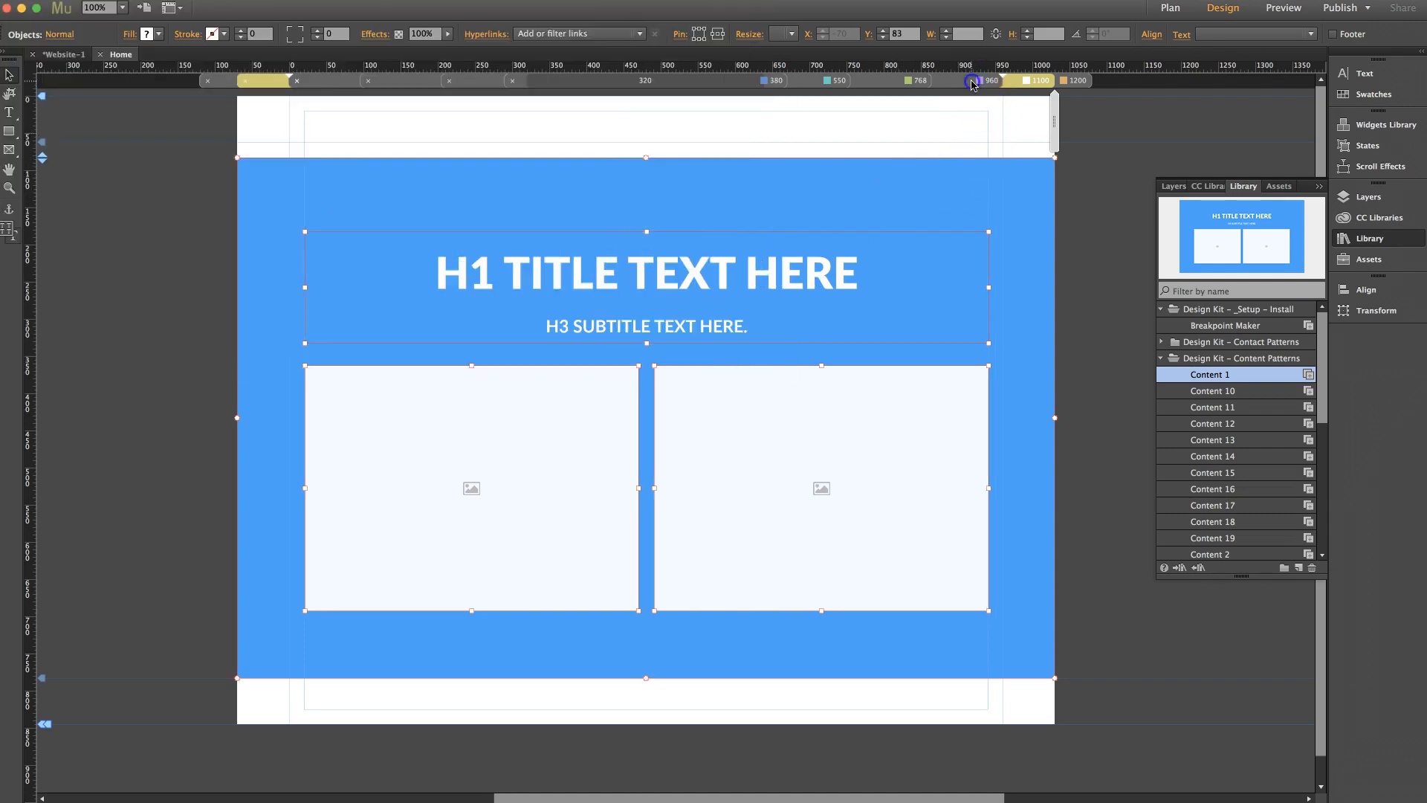
right_click(993, 172)
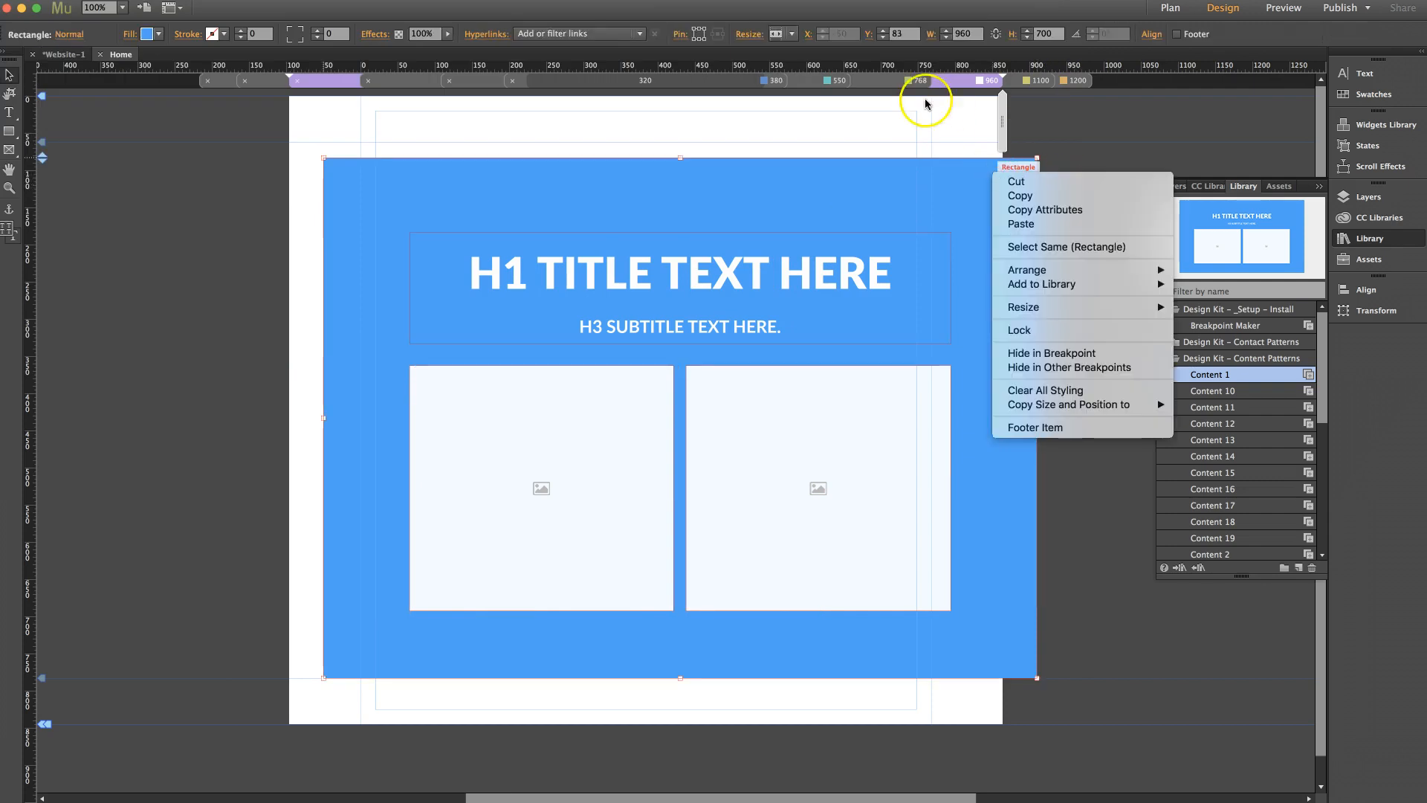
click(791, 33)
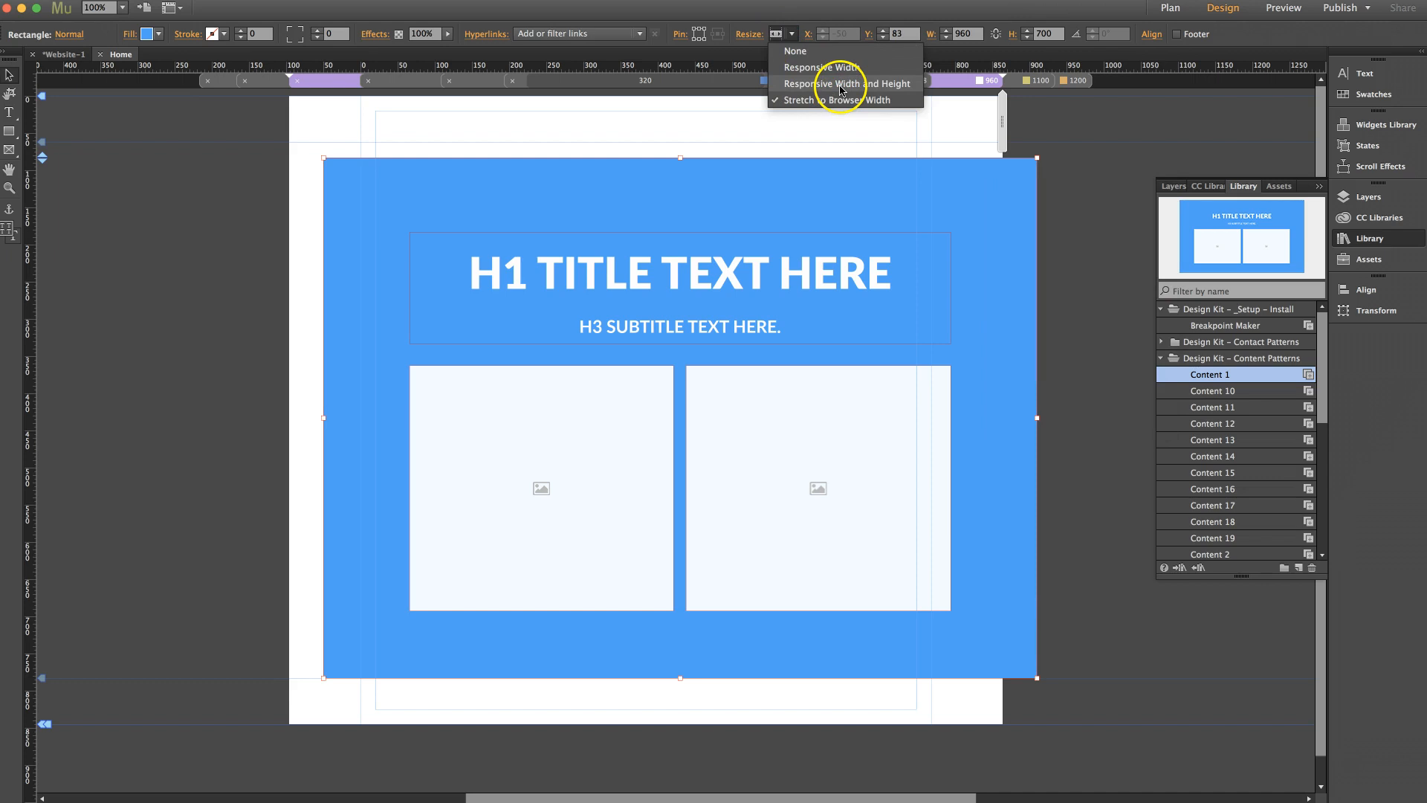
click(822, 67)
click(788, 33)
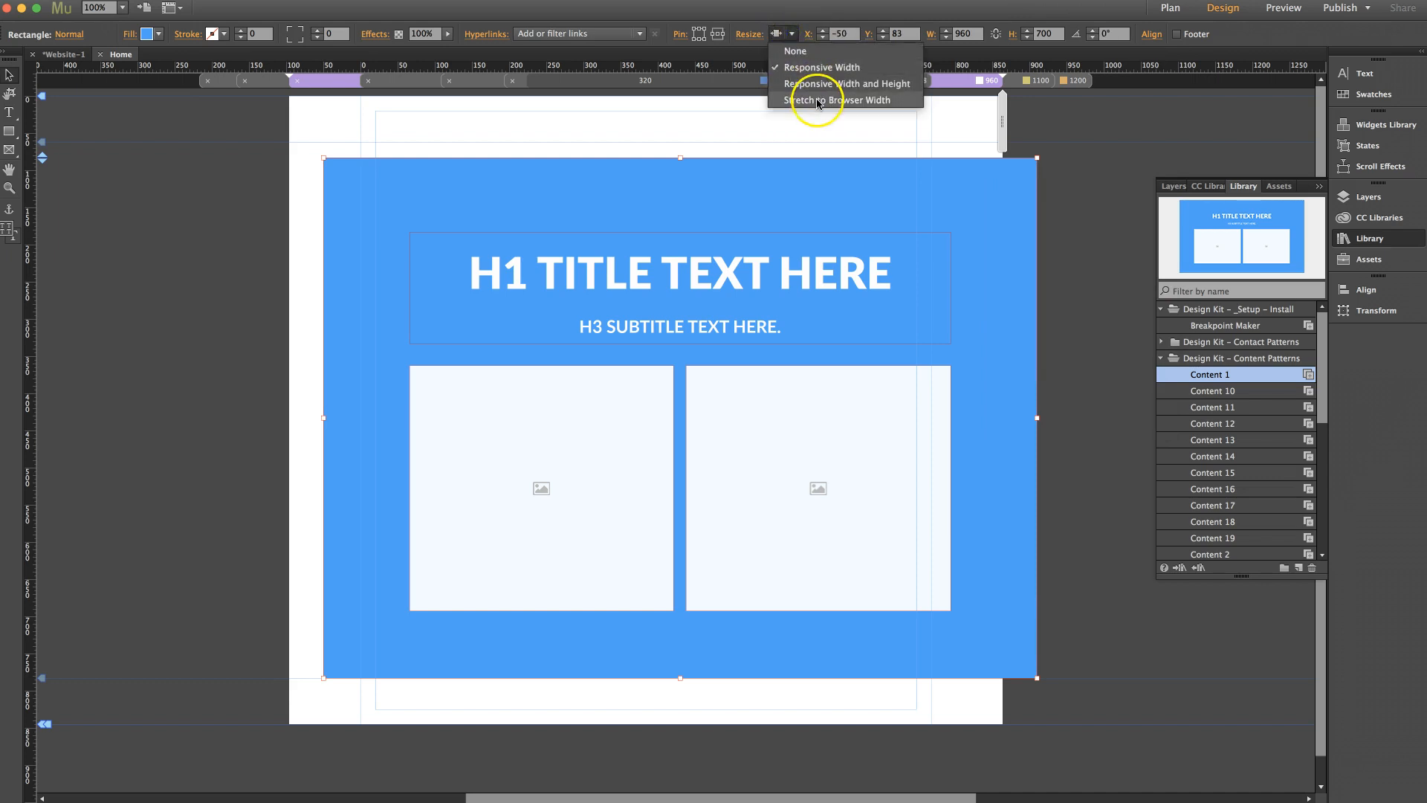
click(818, 100)
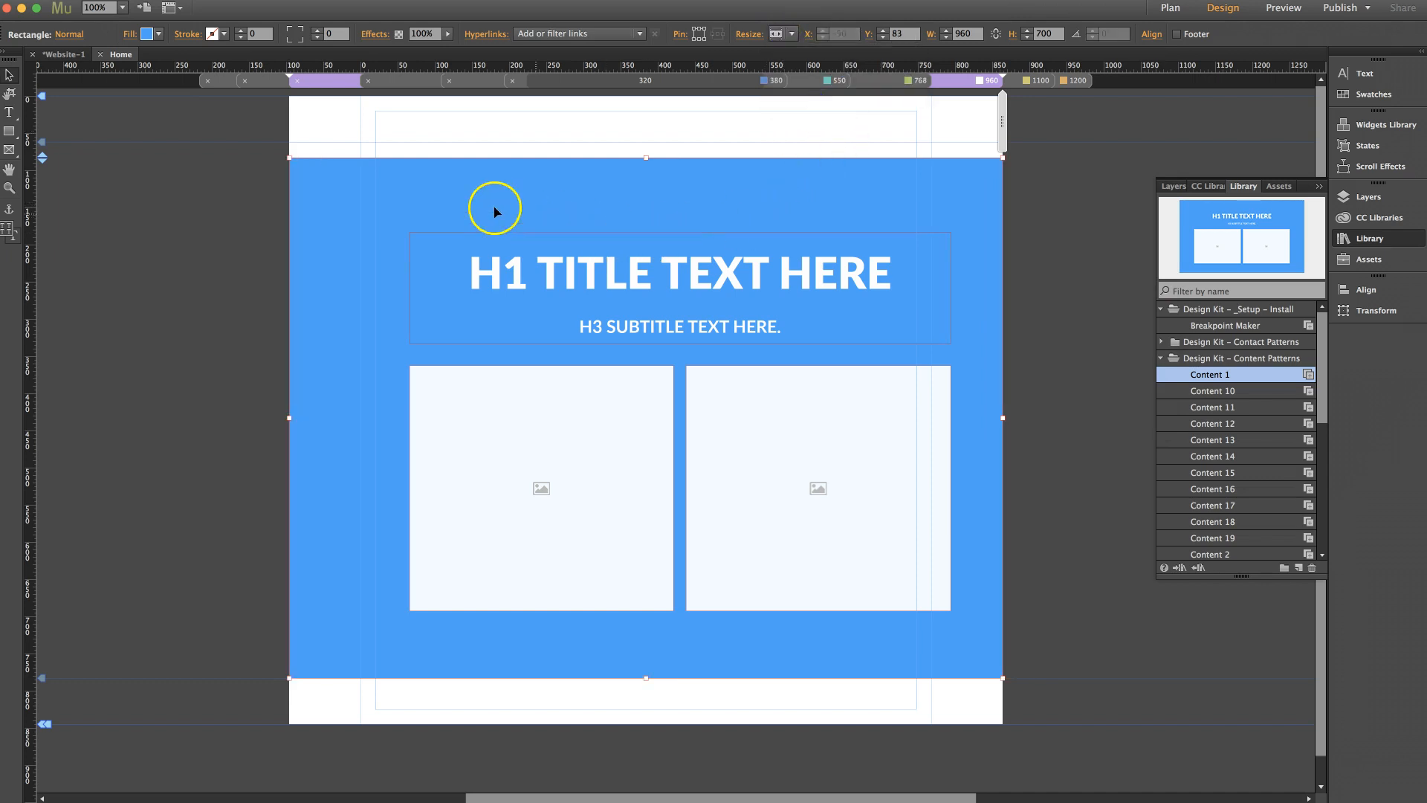
Move the title text and image placeholders left until they align with the 960 breakpoint's column margins
click(390, 200)
click(387, 204)
drag(227, 214, 1086, 577)
drag(865, 455, 835, 456)
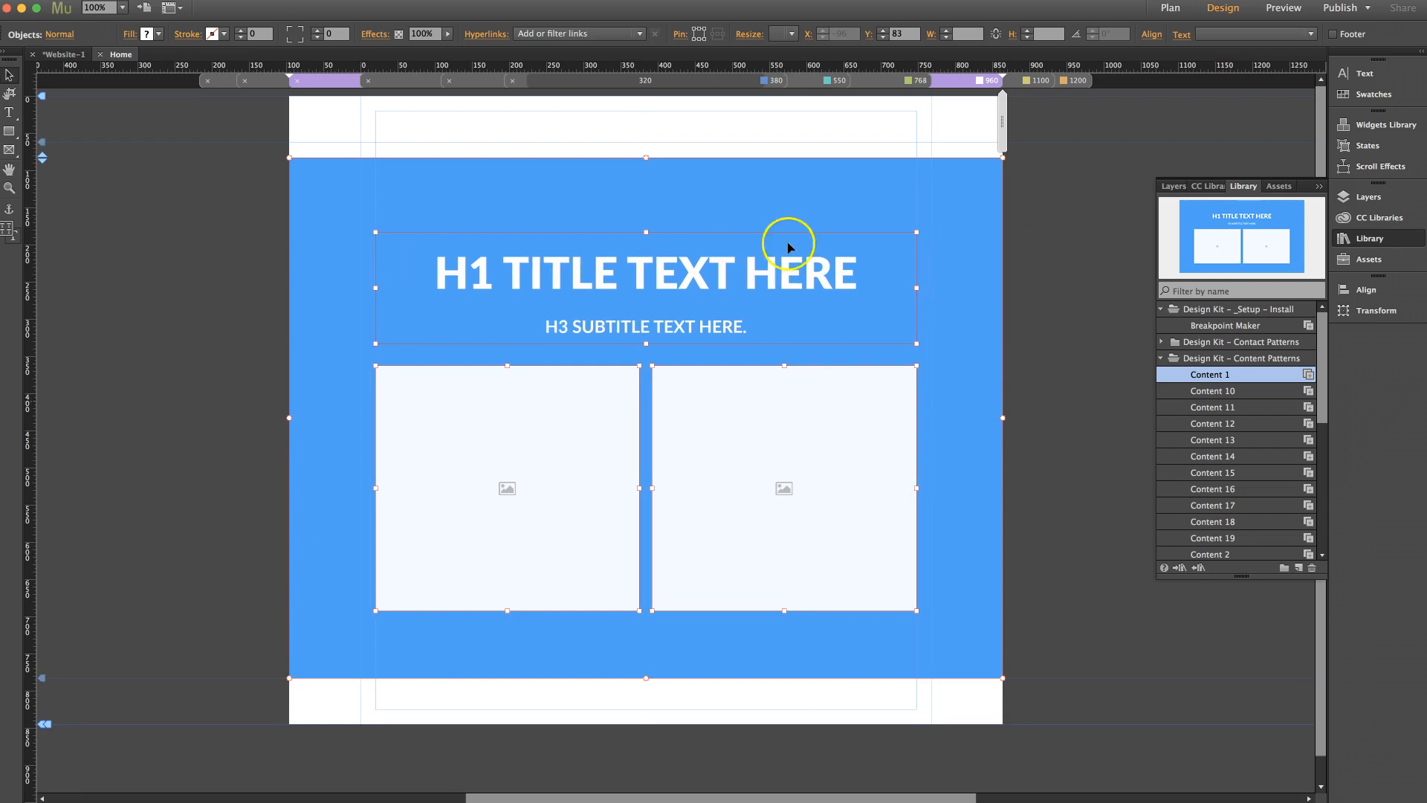
At the 768 breakpoint, move the pattern's text and image placeholders left into the column margins and deselect them
click(886, 82)
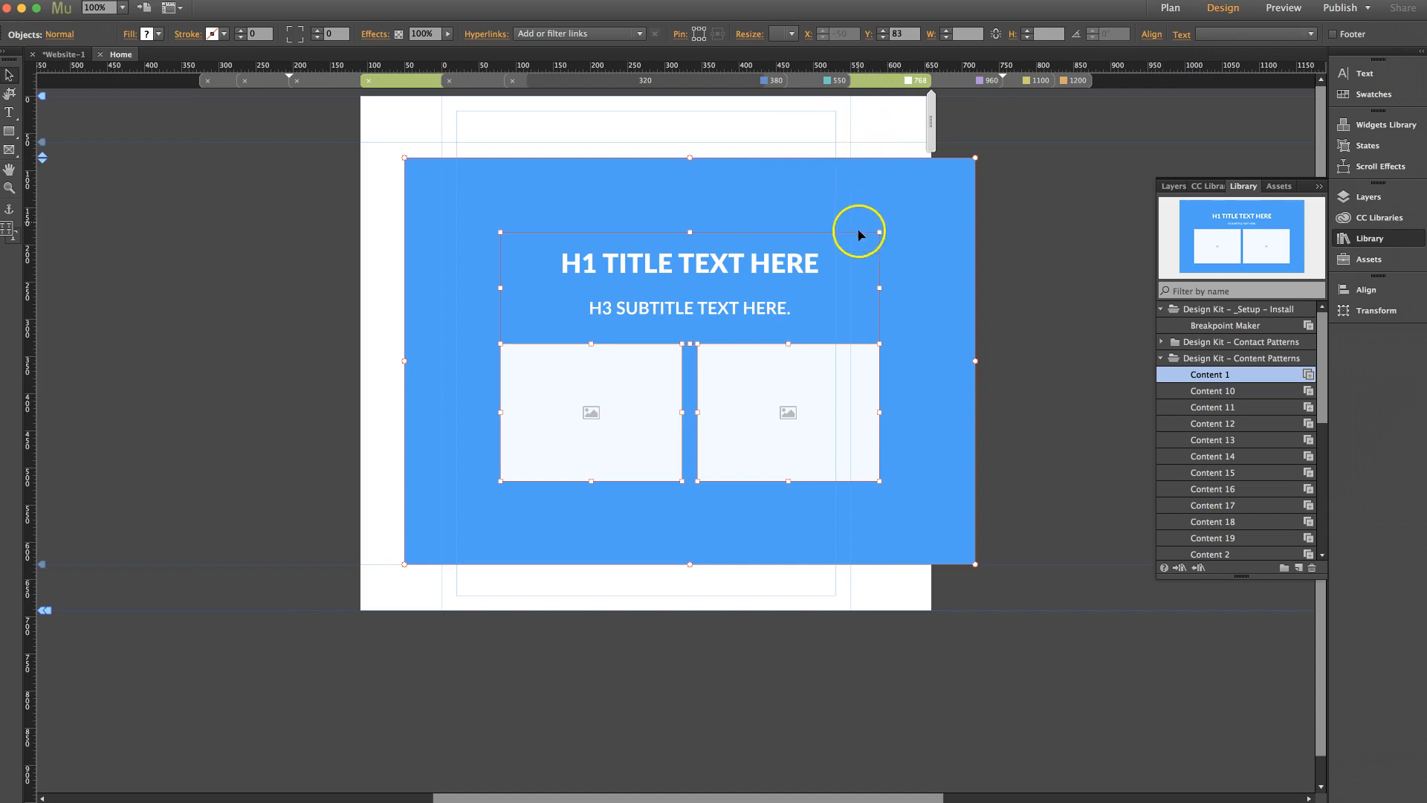
drag(908, 213, 865, 207)
click(1010, 198)
Refit the blue rectangle to the 768 page width by changing its resize to Responsive Width and back to Stretch to Browser Width
right_click(915, 177)
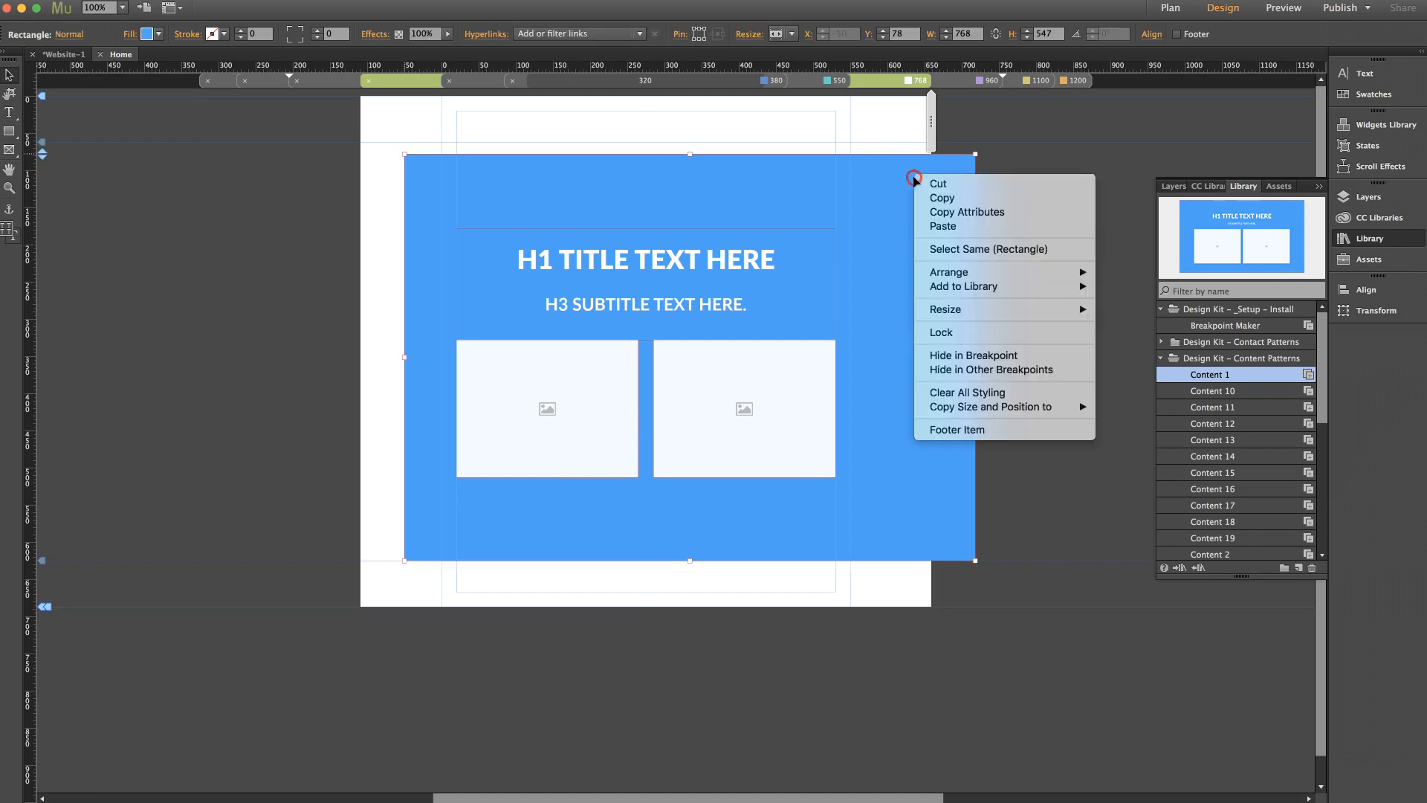
click(776, 34)
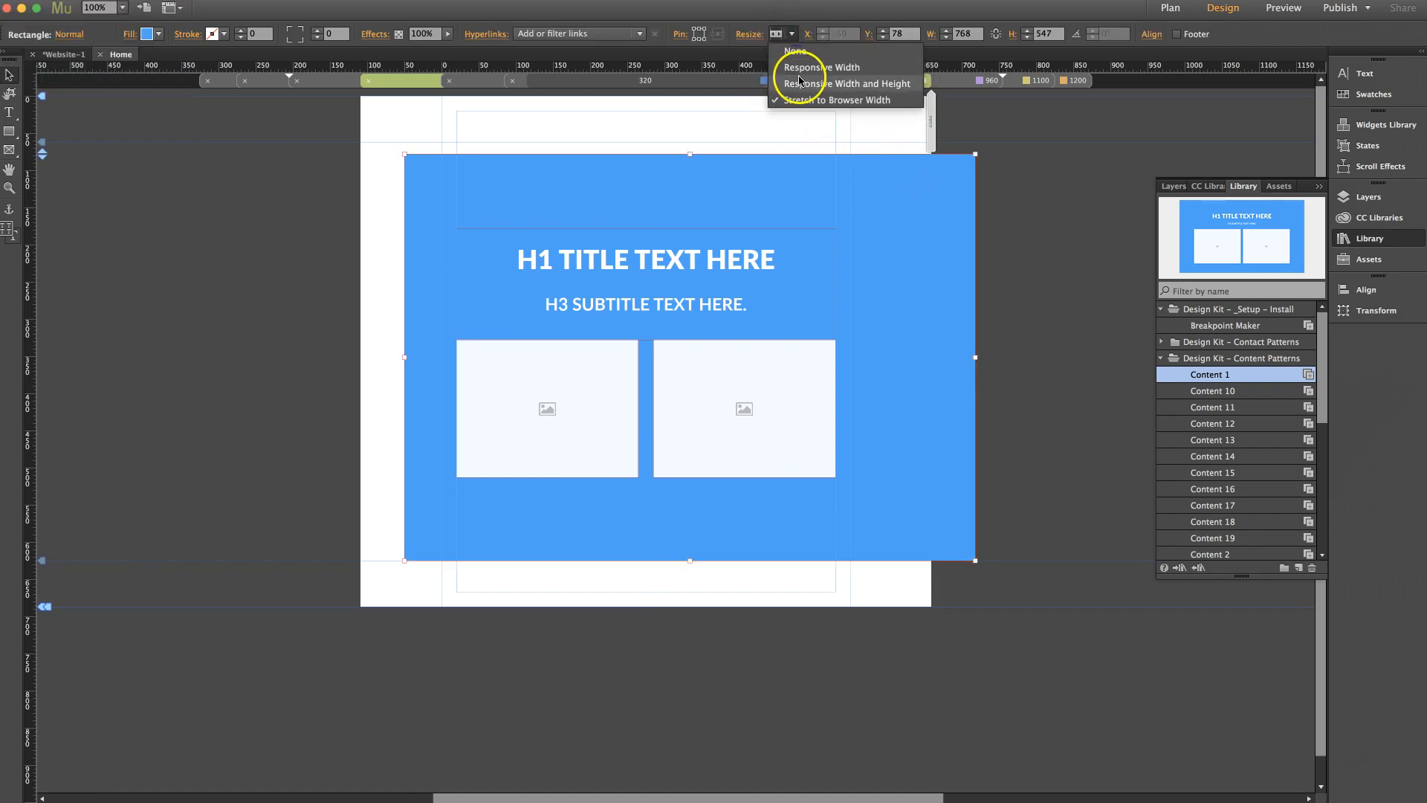
click(801, 68)
click(776, 34)
click(795, 100)
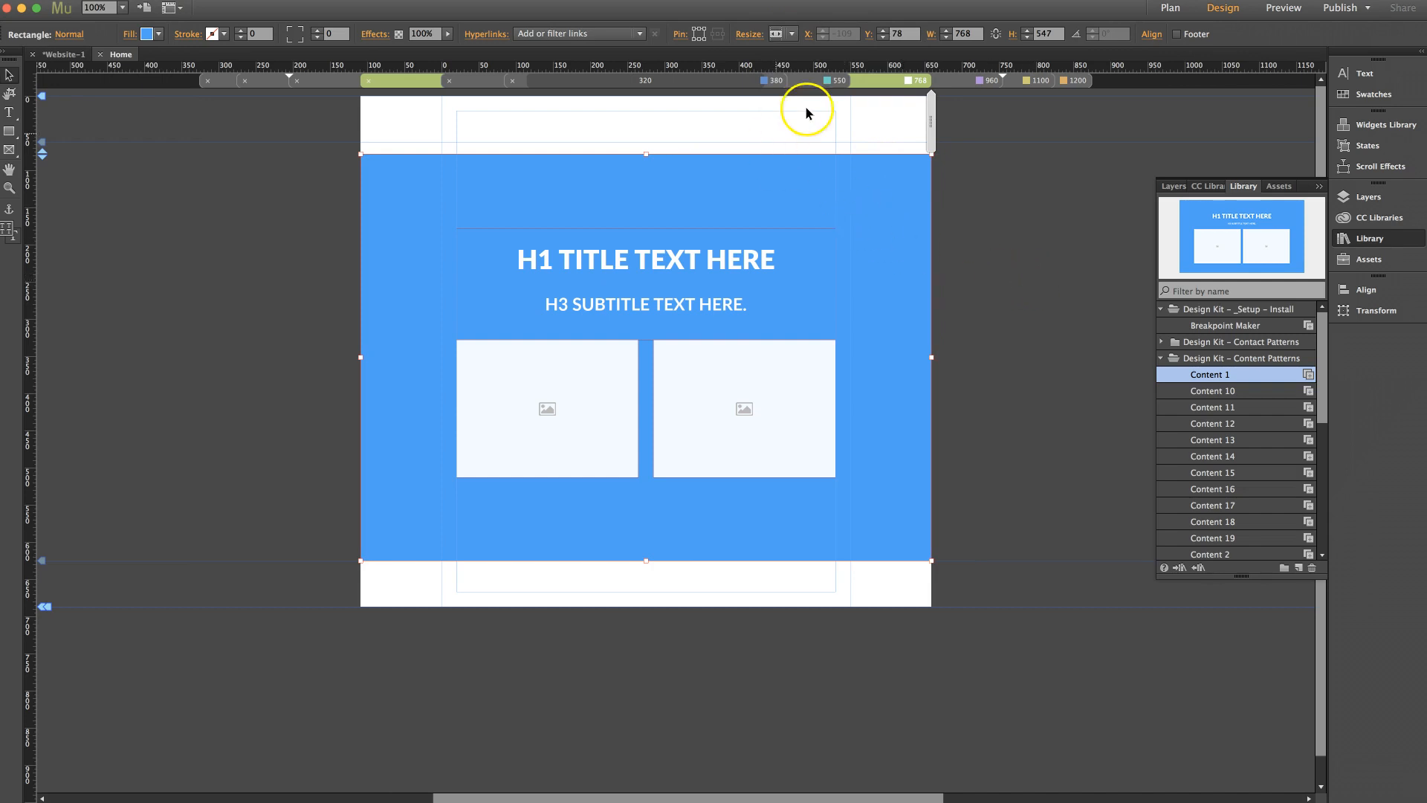
At the 550 breakpoint, set the blue rectangle to Responsive Width, restore Stretch to Browser Width to fill the page, and deselect it
click(836, 80)
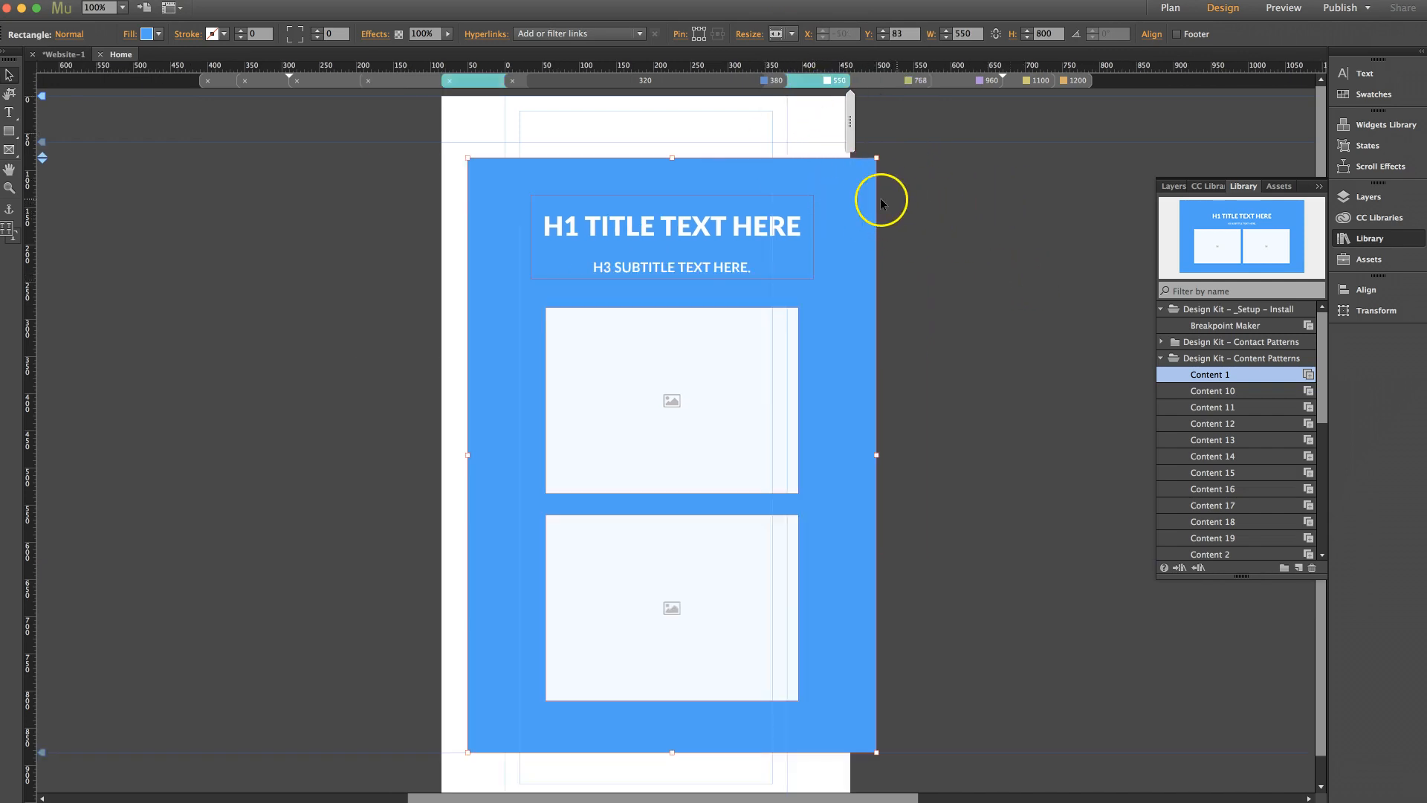
click(793, 34)
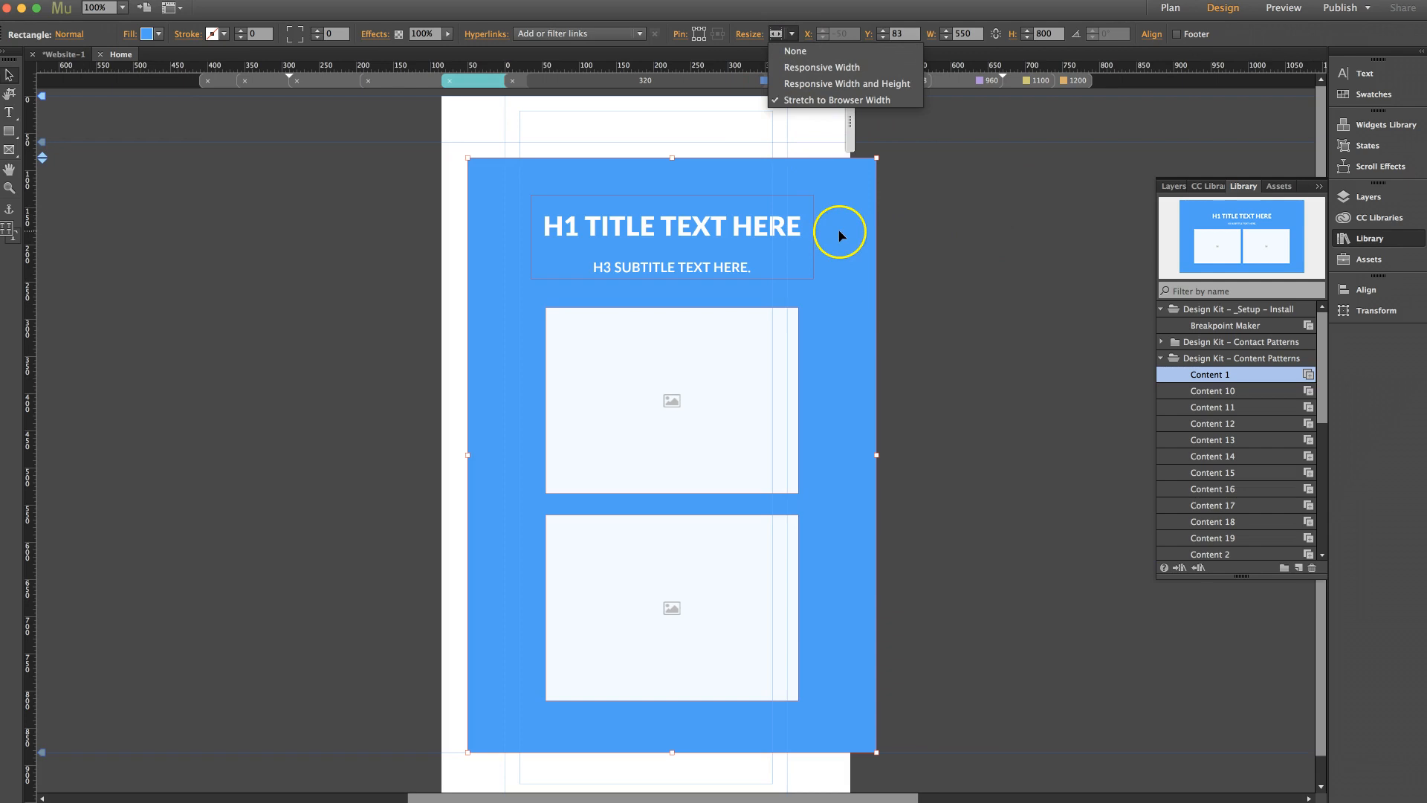
click(816, 67)
click(794, 33)
click(804, 102)
click(275, 176)
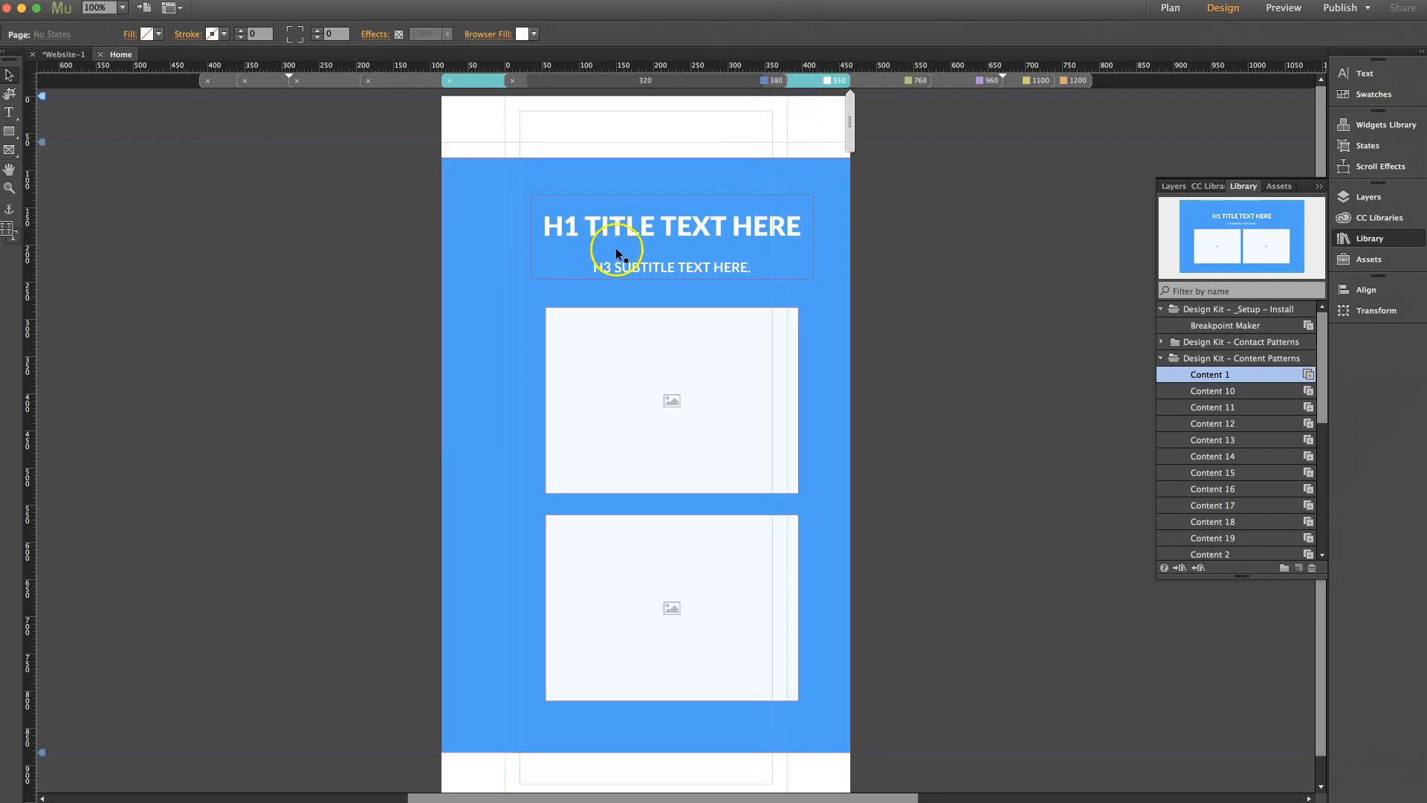
Select the text frame and both image placeholders without the rectangle, and move them left to centre them on the 550 page
drag(388, 207, 895, 701)
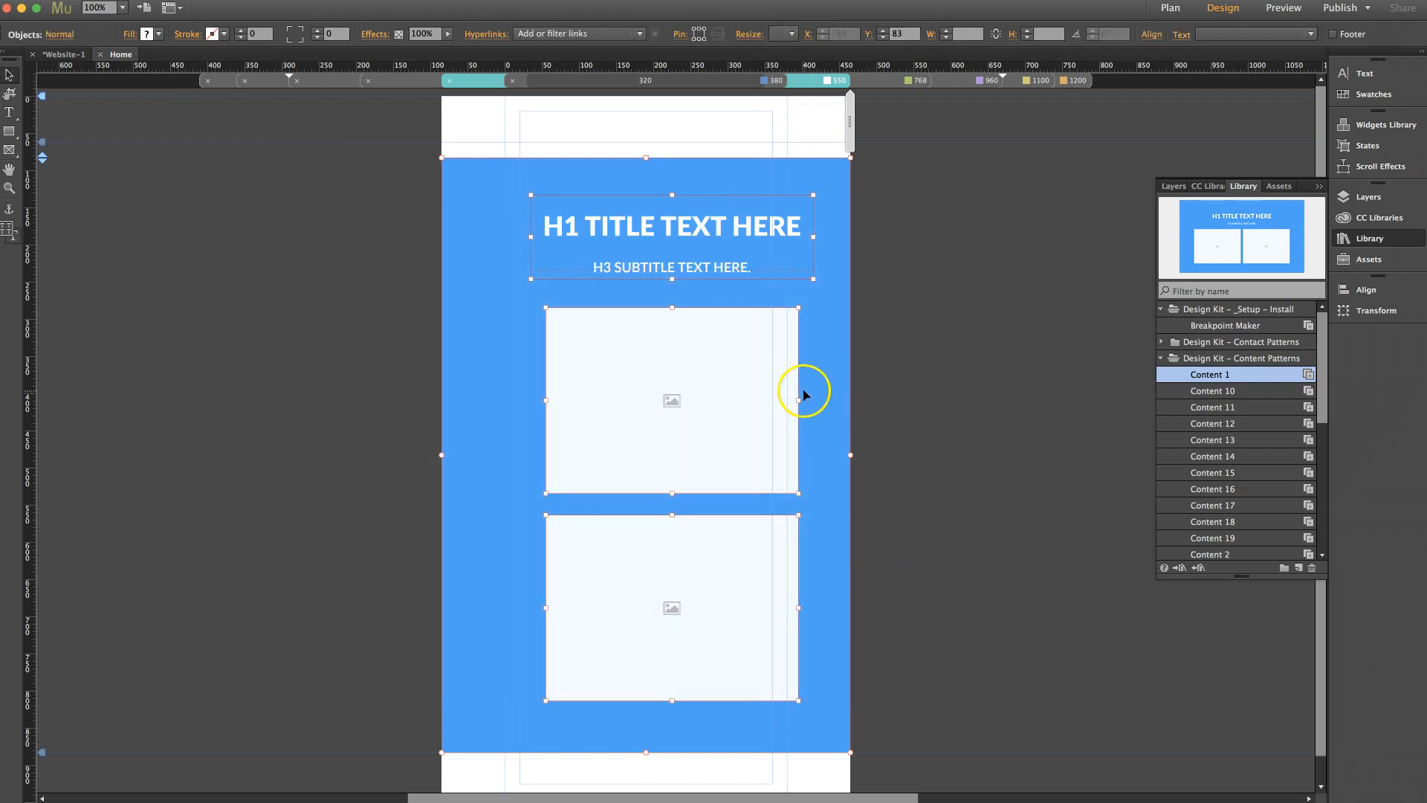
shift+click(710, 177)
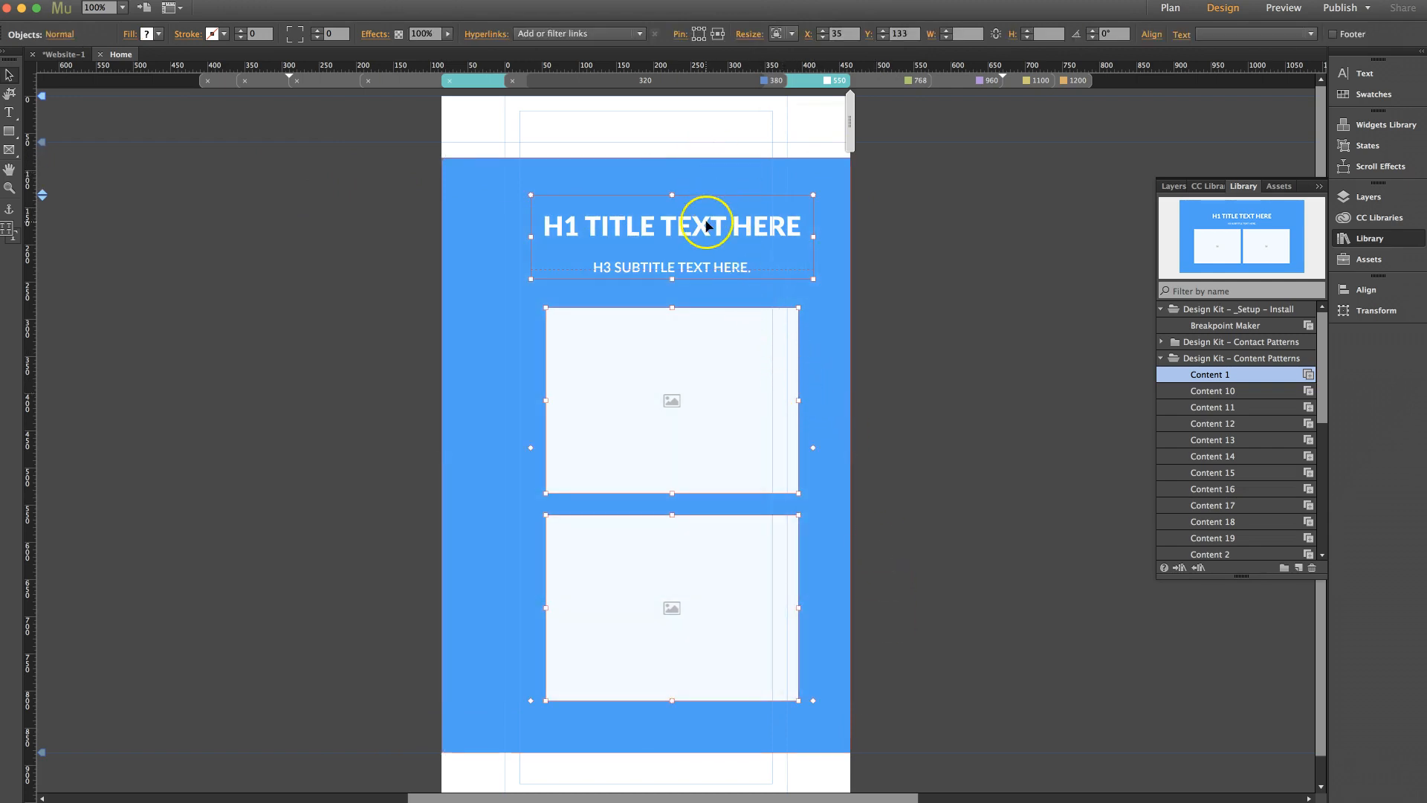
drag(702, 222, 678, 221)
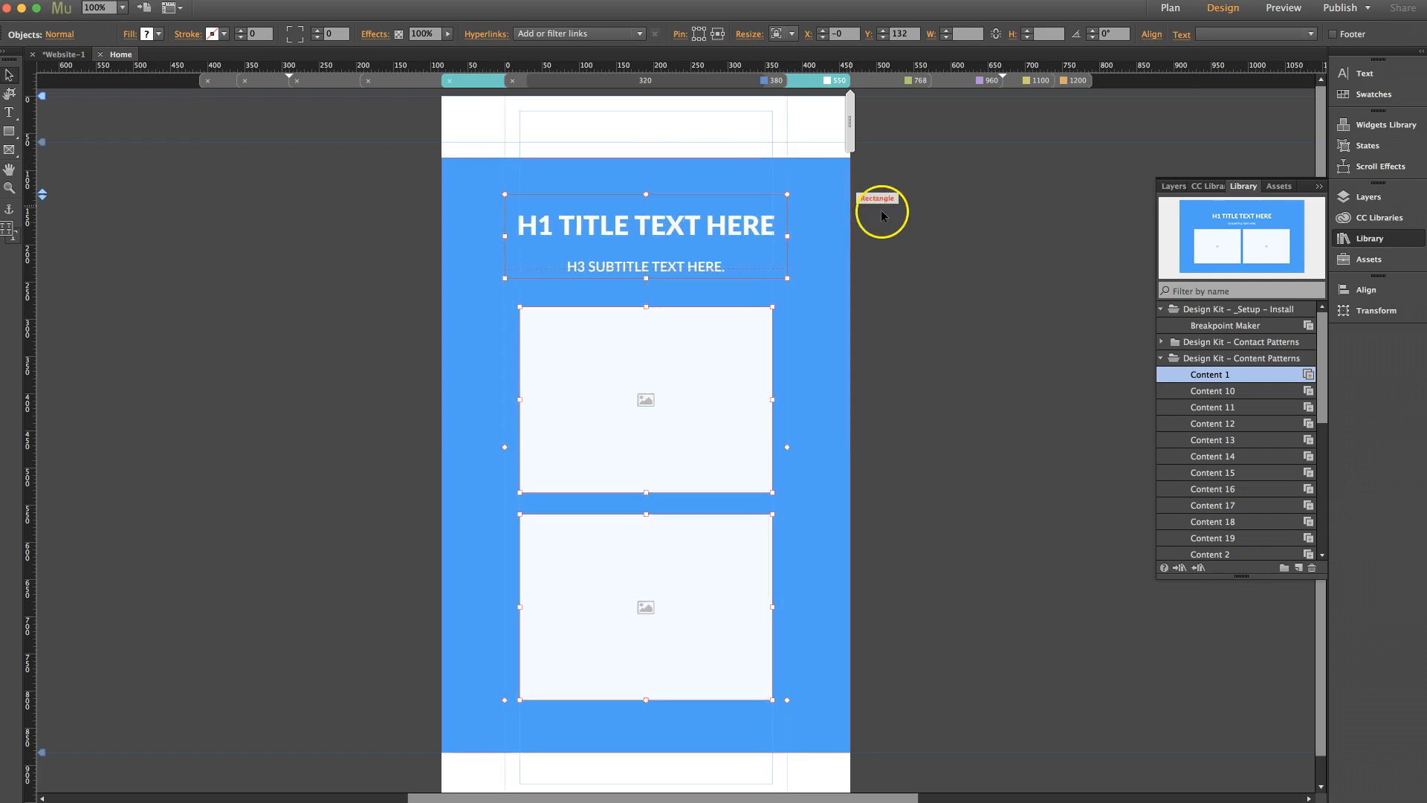
At the 380 breakpoint, select the pattern's elements and move the text and image placeholders right into the column margins
click(766, 86)
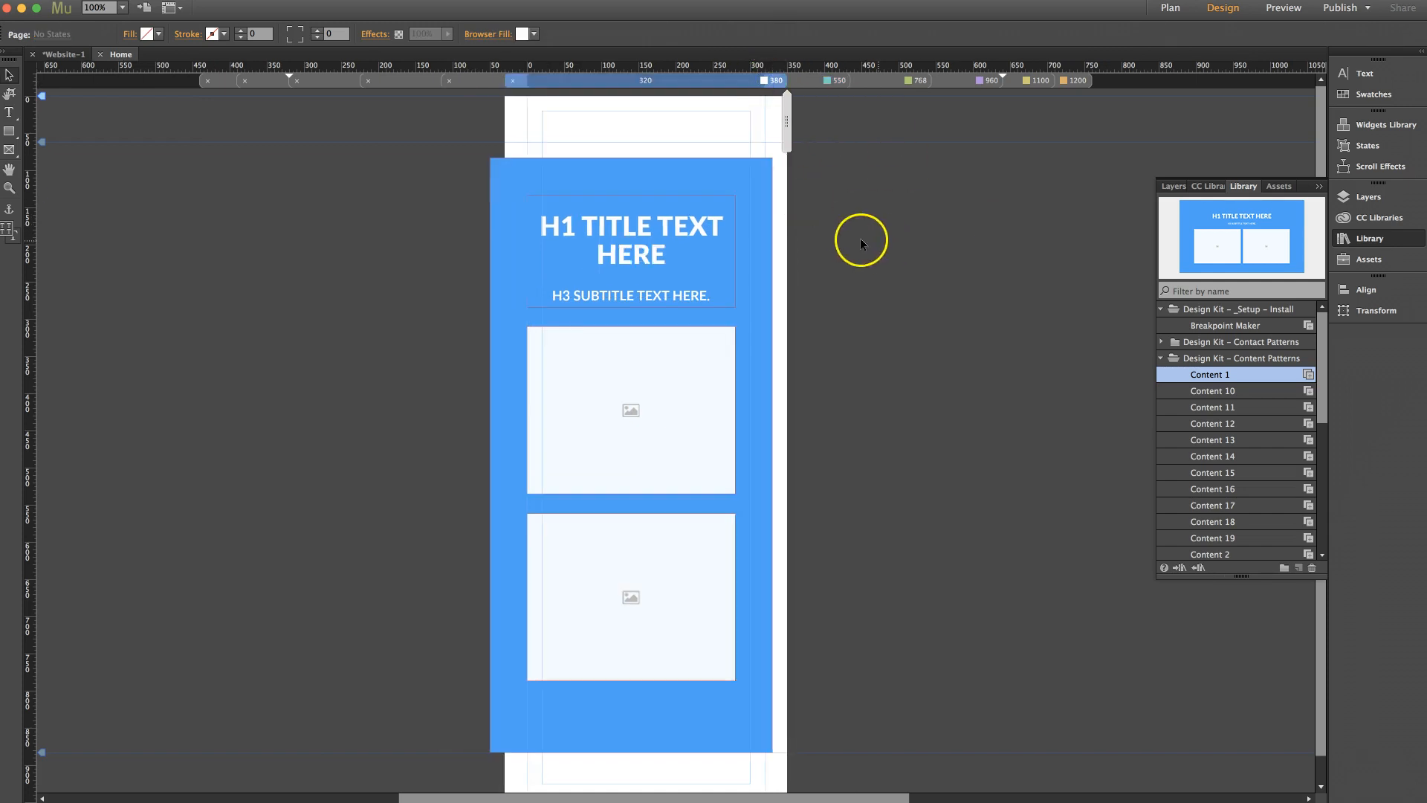
drag(407, 162, 898, 697)
drag(694, 373, 704, 370)
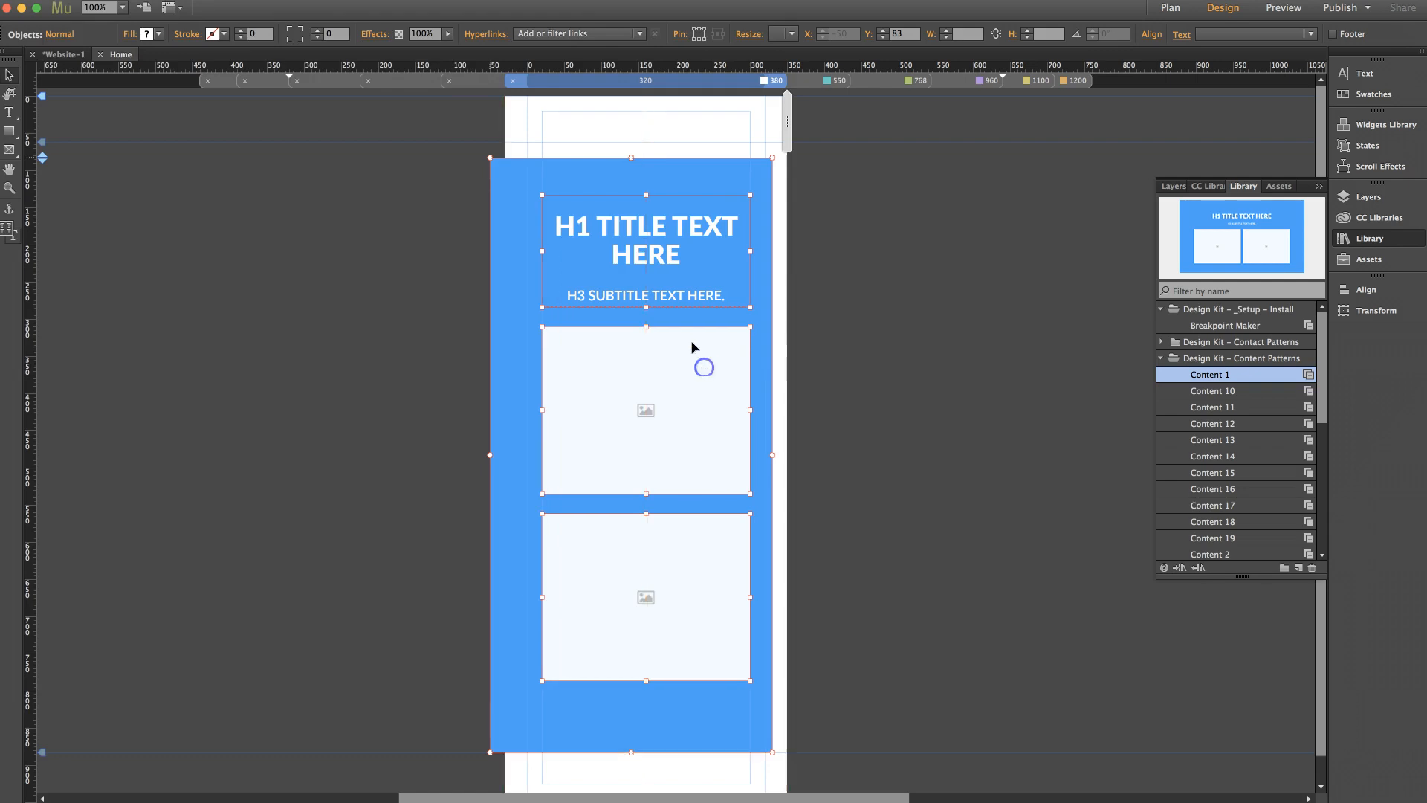
At the 380 breakpoint, refit the blue rectangle to the page by switching its resize to Responsive Width and Height and back to Stretch to Browser Width
click(414, 186)
click(546, 170)
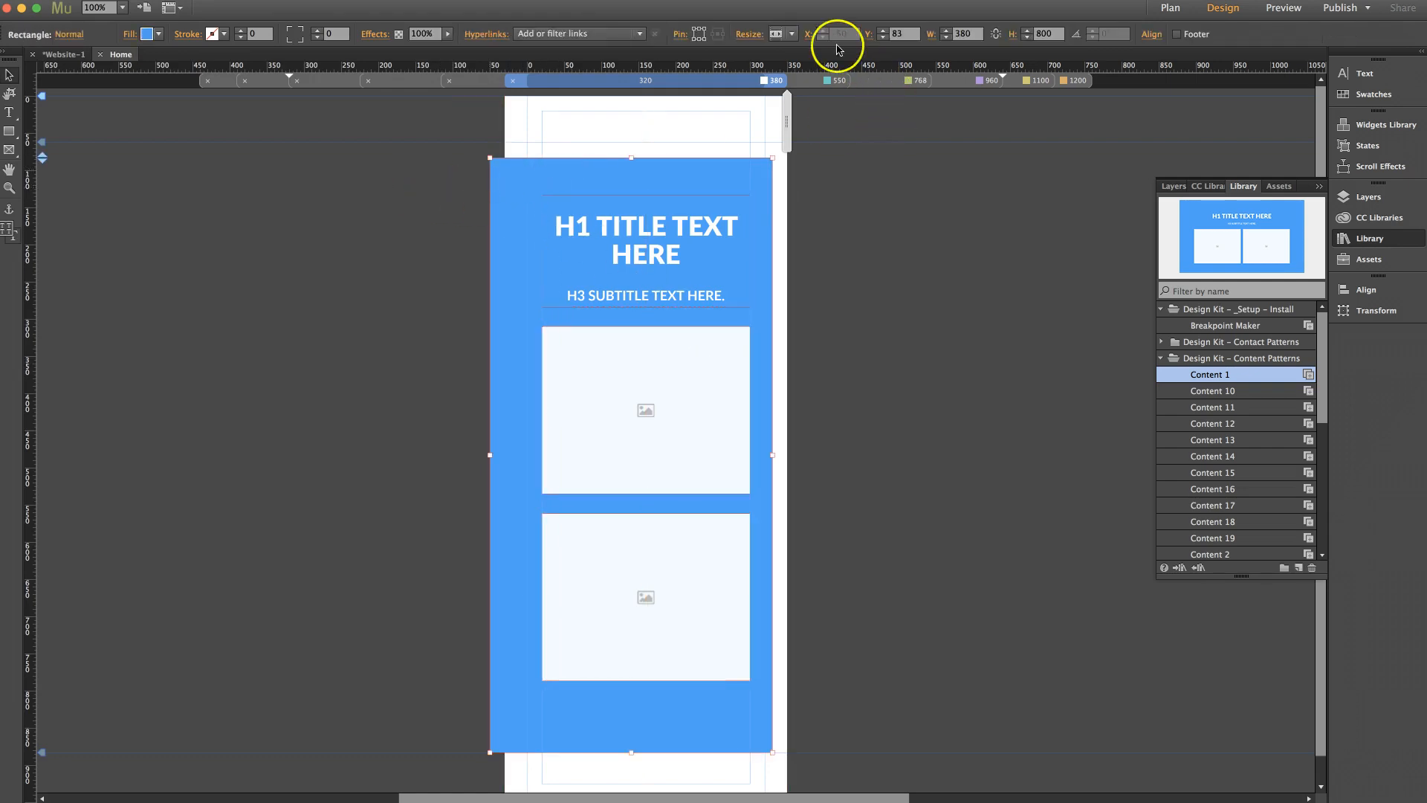
click(794, 34)
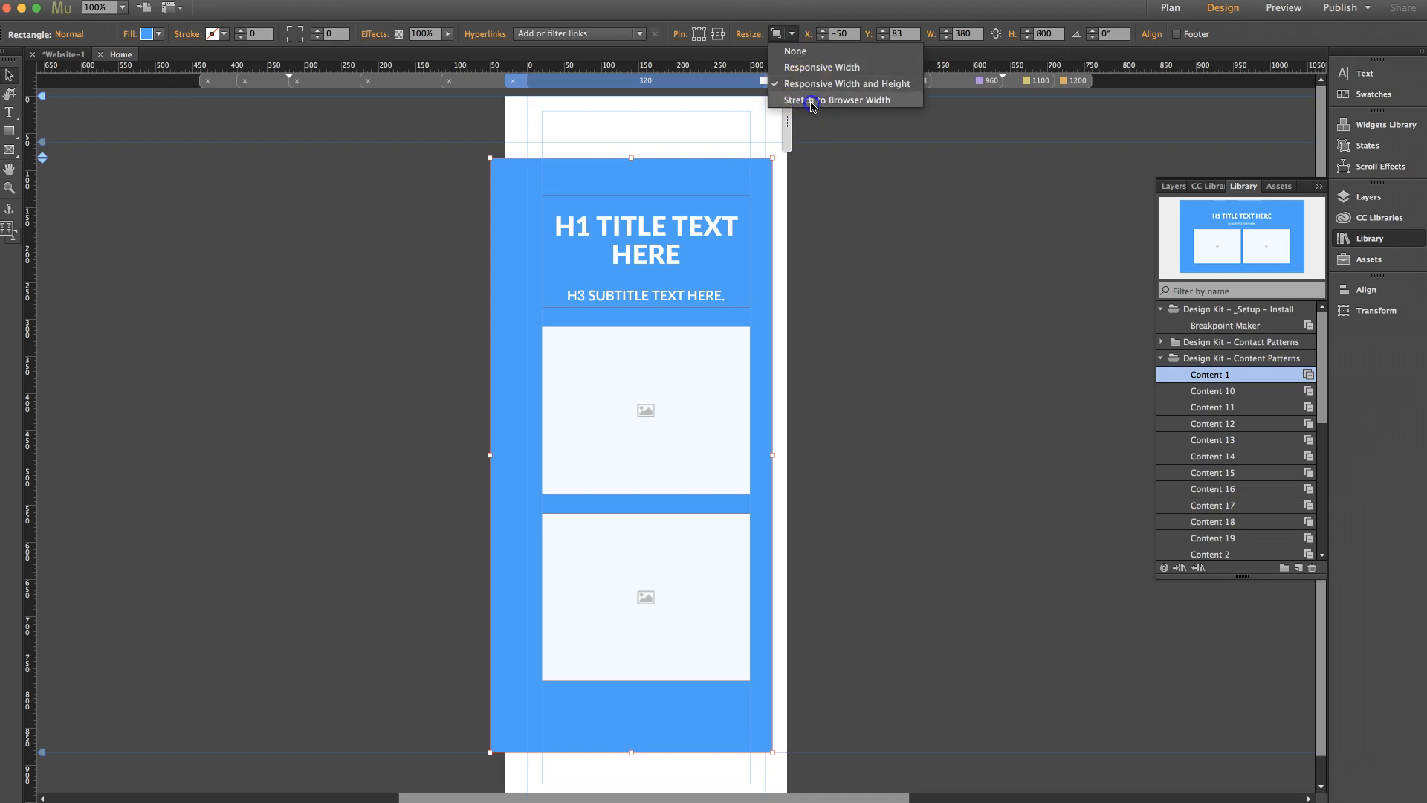
click(837, 99)
mouse_move(789, 134)
mouse_down()
mouse_move(816, 133)
mouse_move(790, 134)
mouse_up()
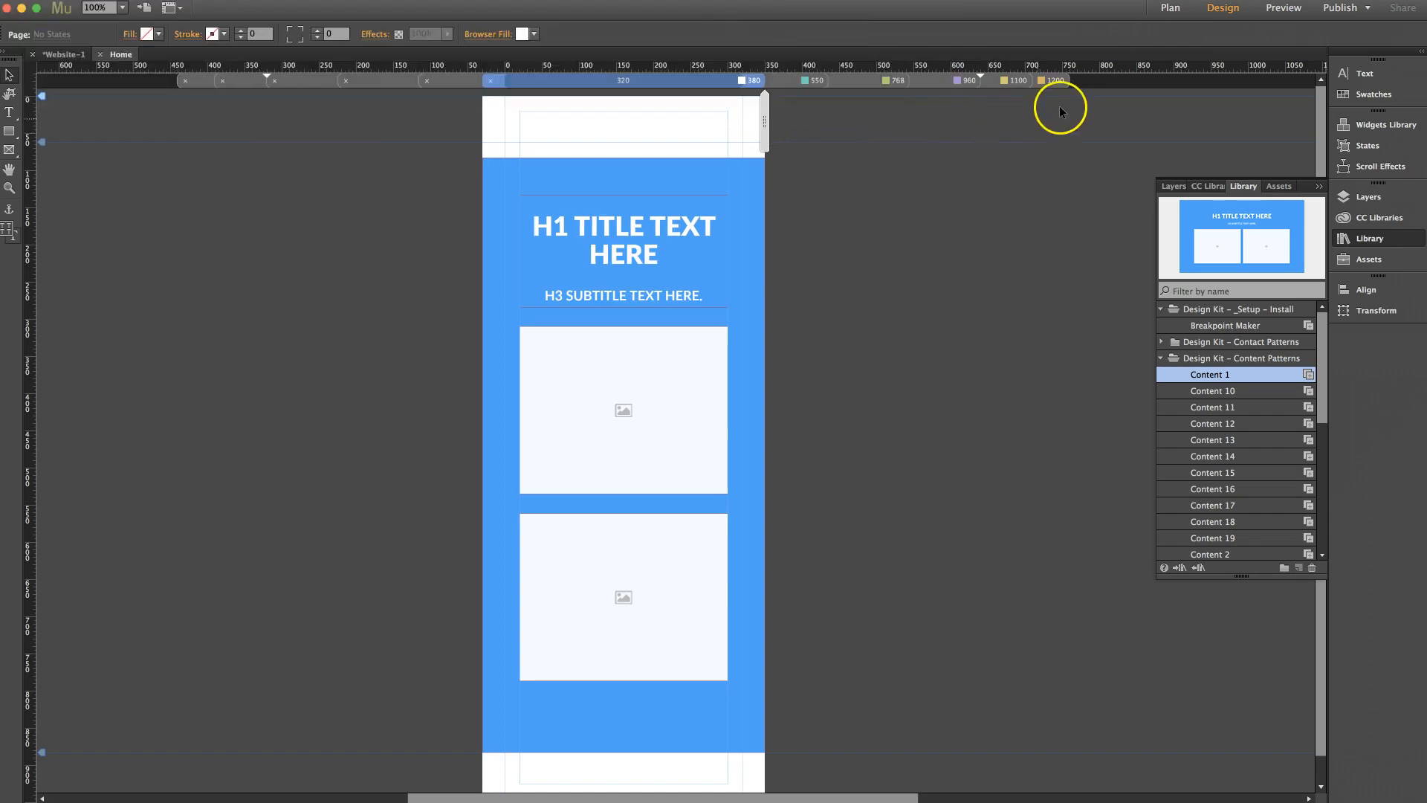
At the 1200 breakpoint, select the whole realigned pattern and add it to the Design Kit - _Setup - Install library folder
click(1053, 80)
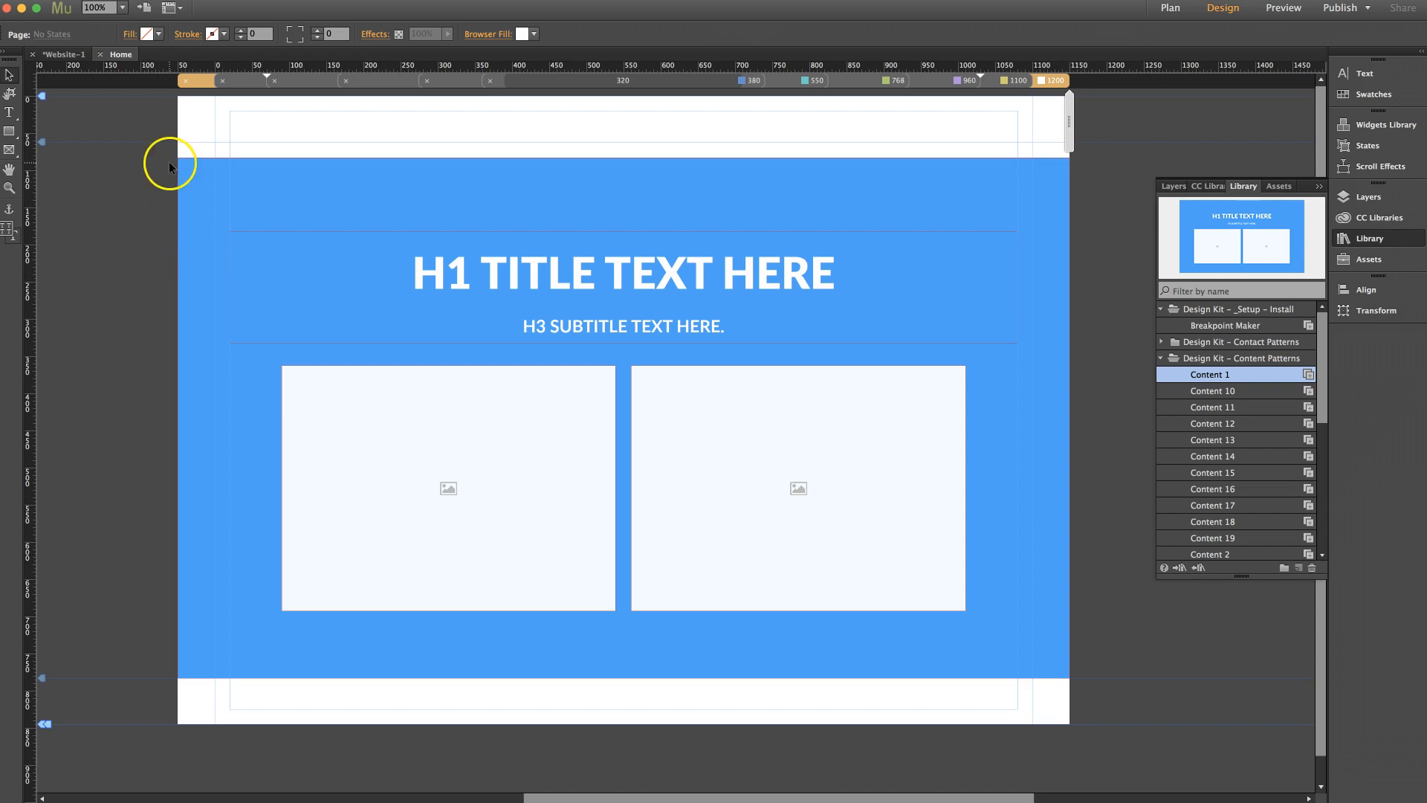
drag(140, 139, 1087, 679)
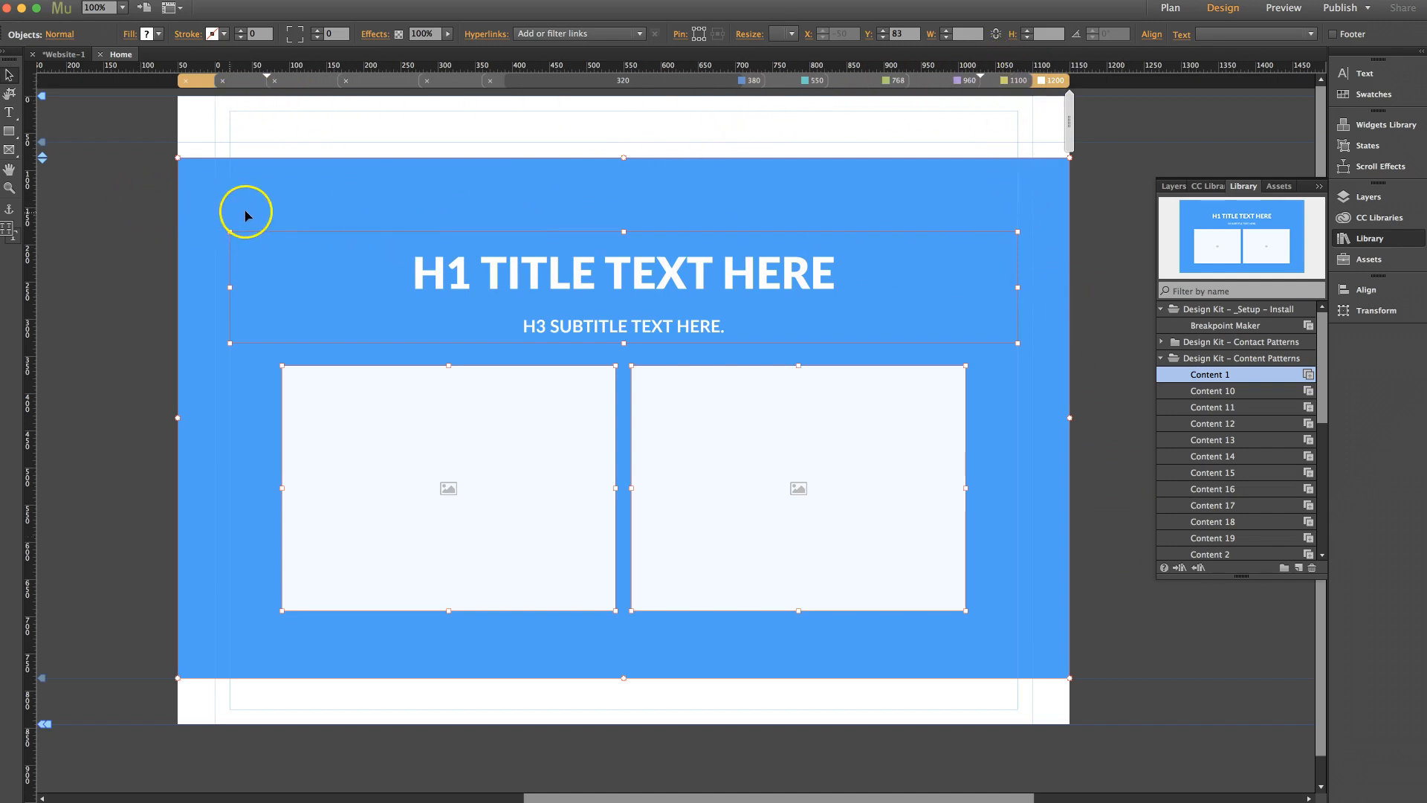
right_click(585, 389)
mouse_move(673, 496)
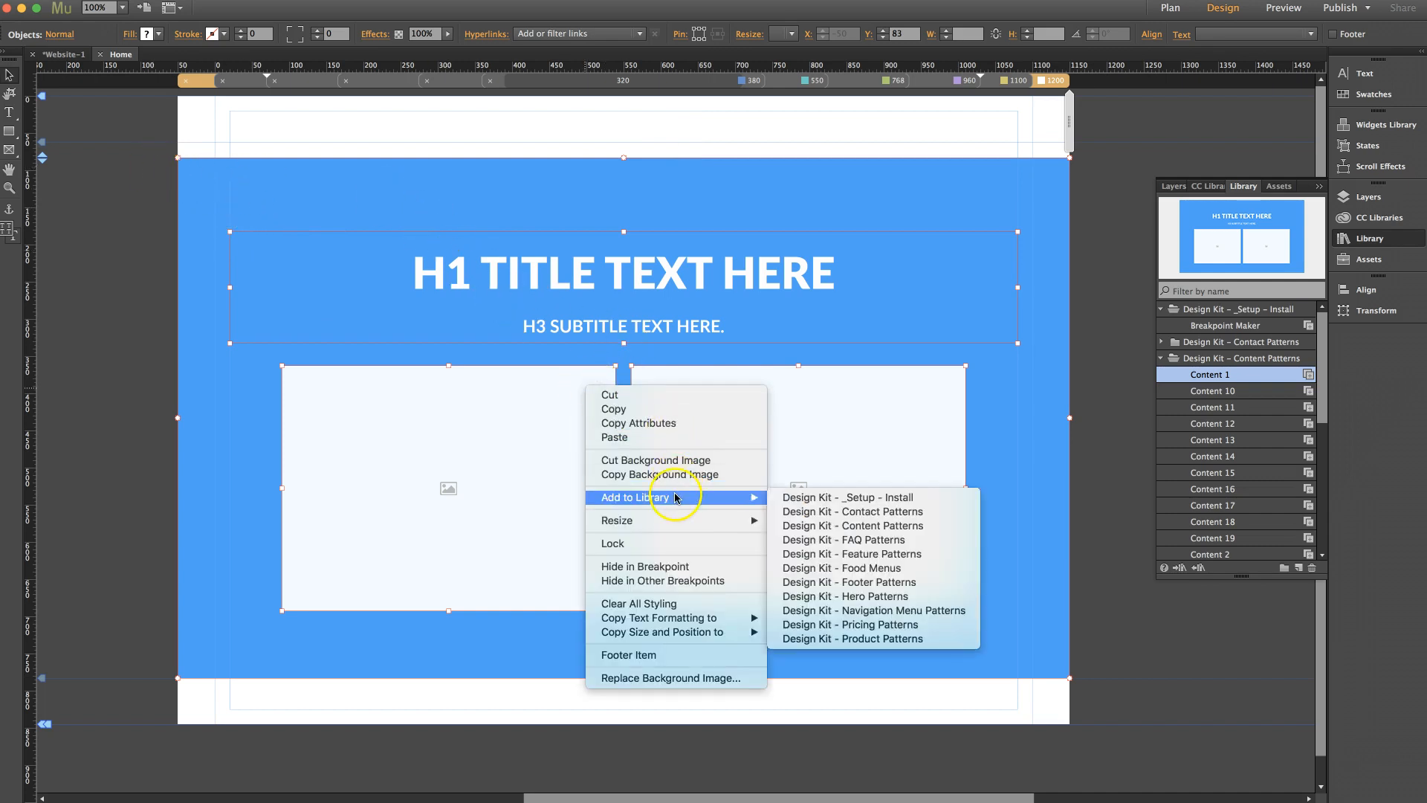
click(885, 503)
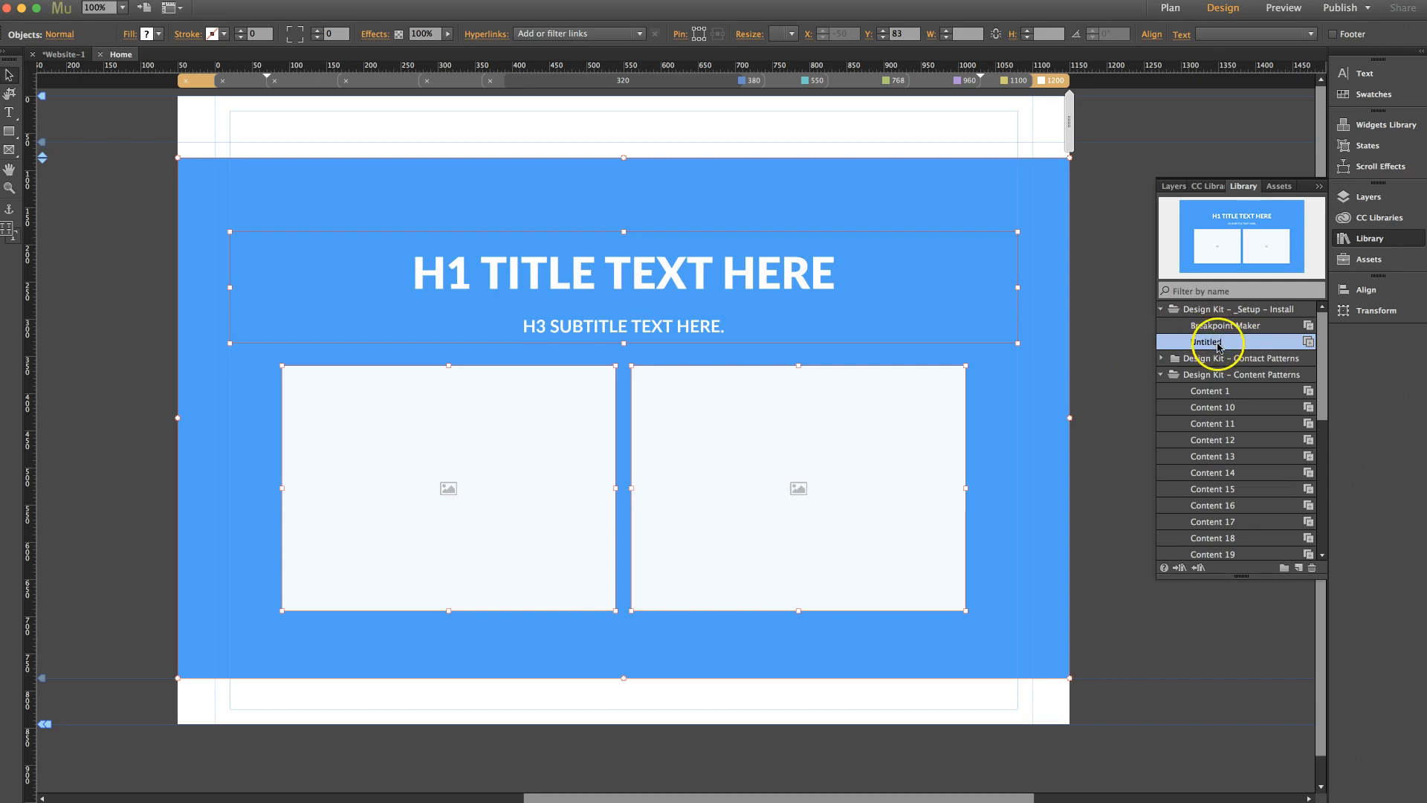
click(1231, 347)
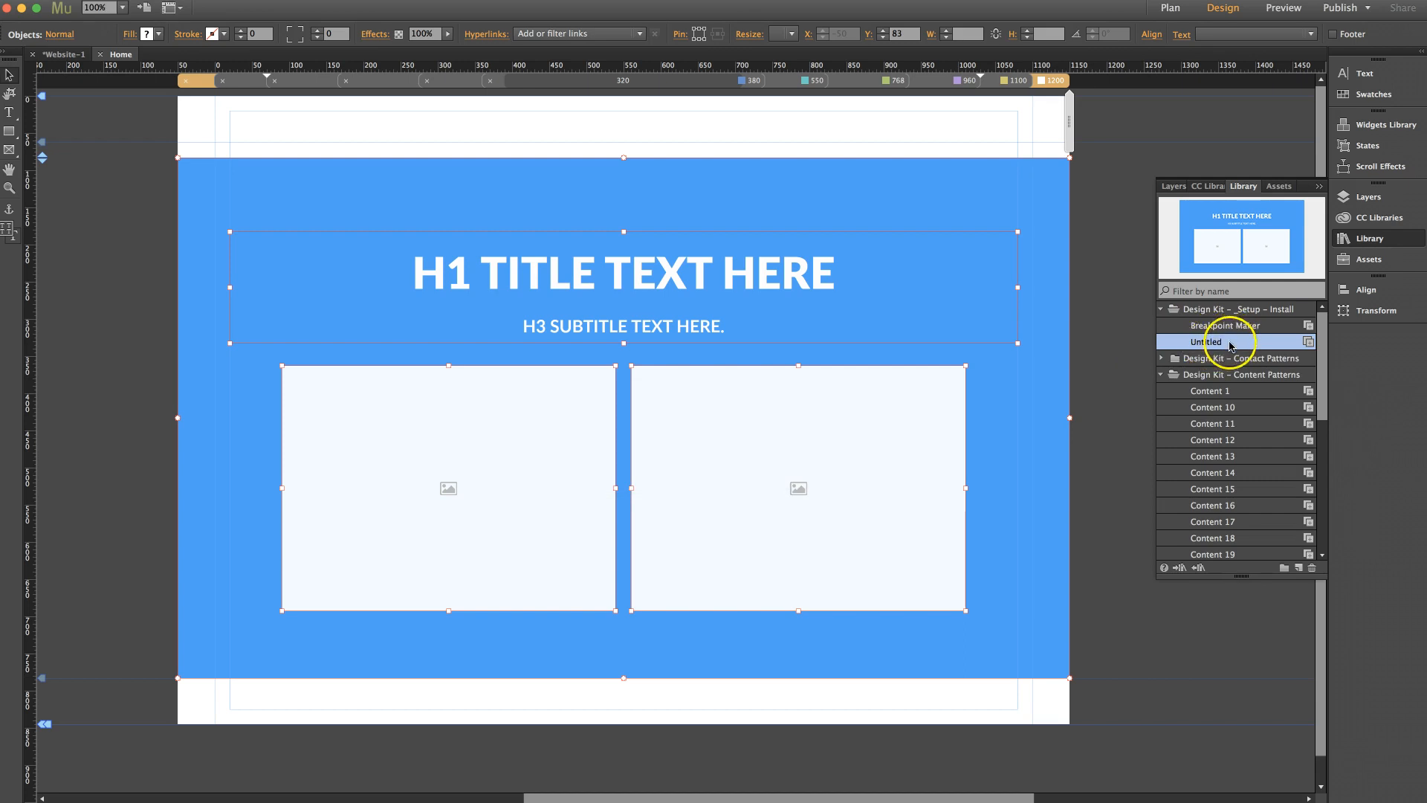
click(1119, 206)
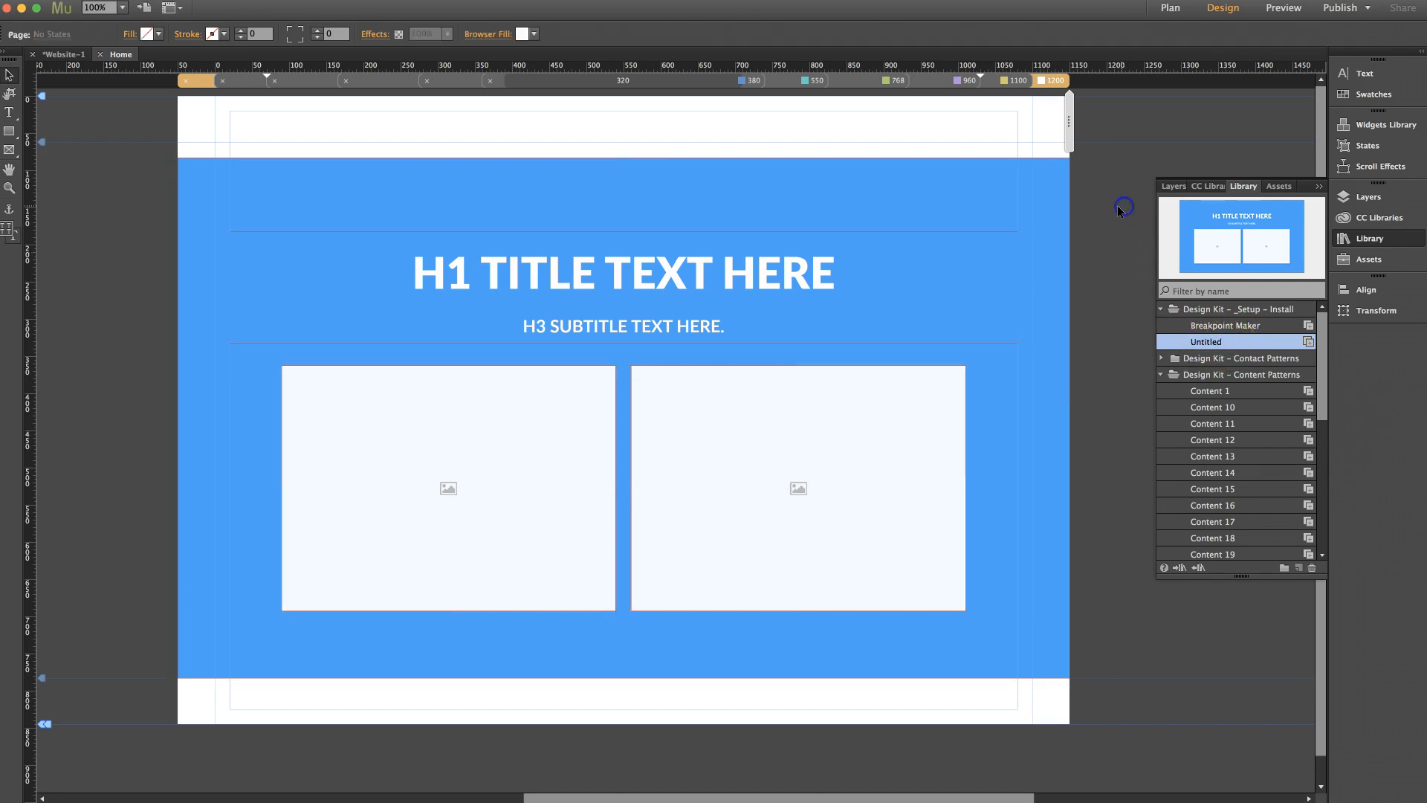
Delete the whole pattern from the page and place the Untitled library item in its place, aligned to the page's left edge
drag(135, 154, 1095, 678)
key(Delete)
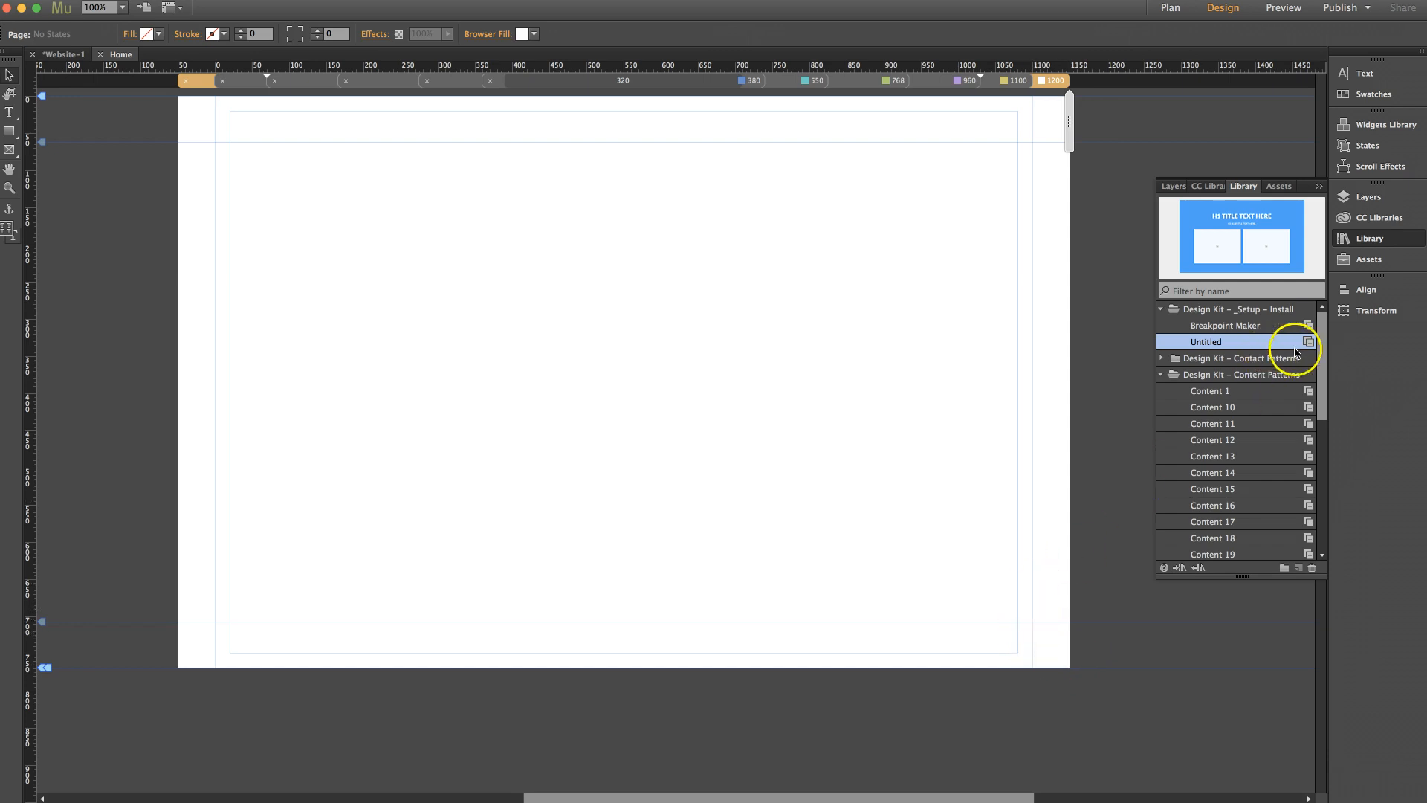
drag(1306, 343, 175, 176)
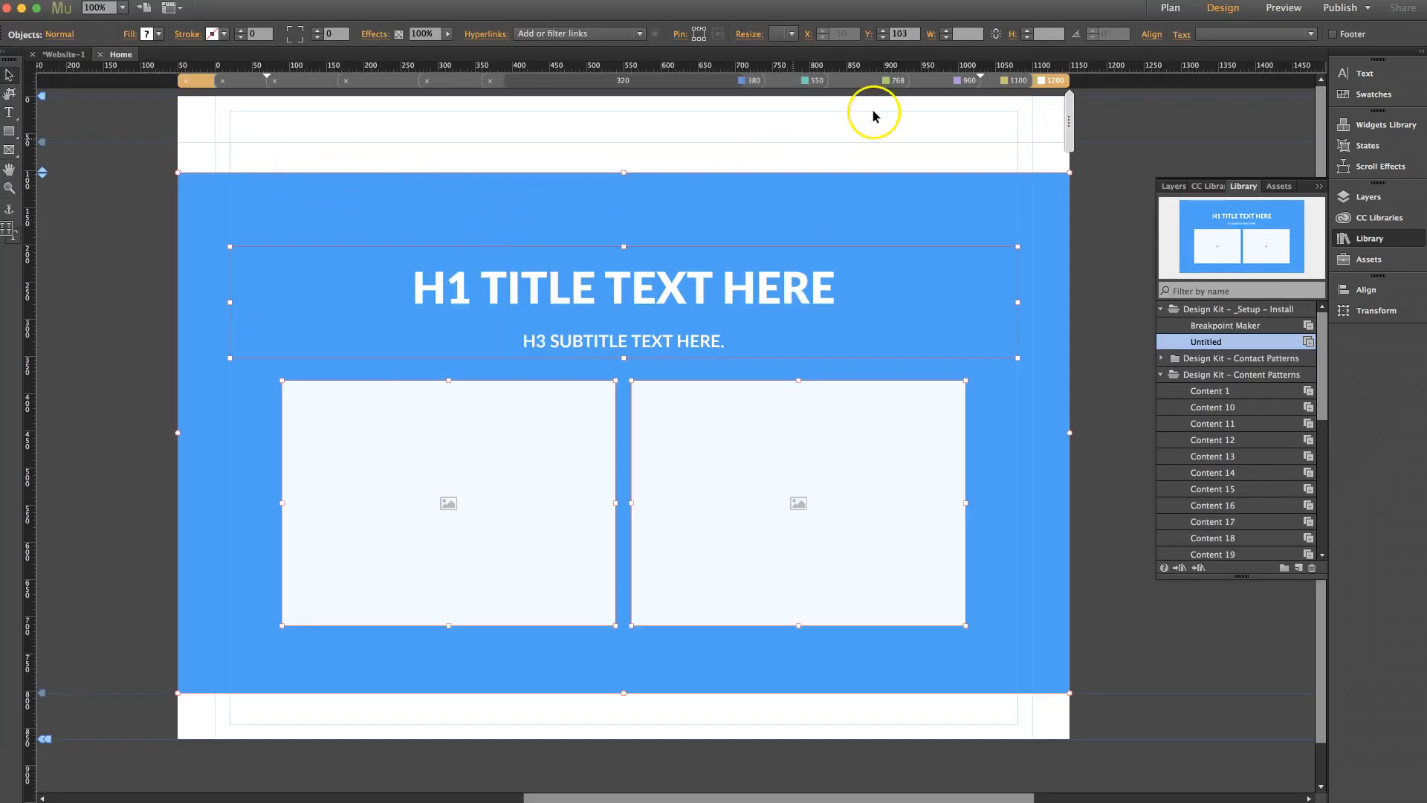
Examine the placed pattern's alignment at the 1100, 960, 768, 550 and 380 breakpoints, and return to 1200
click(998, 82)
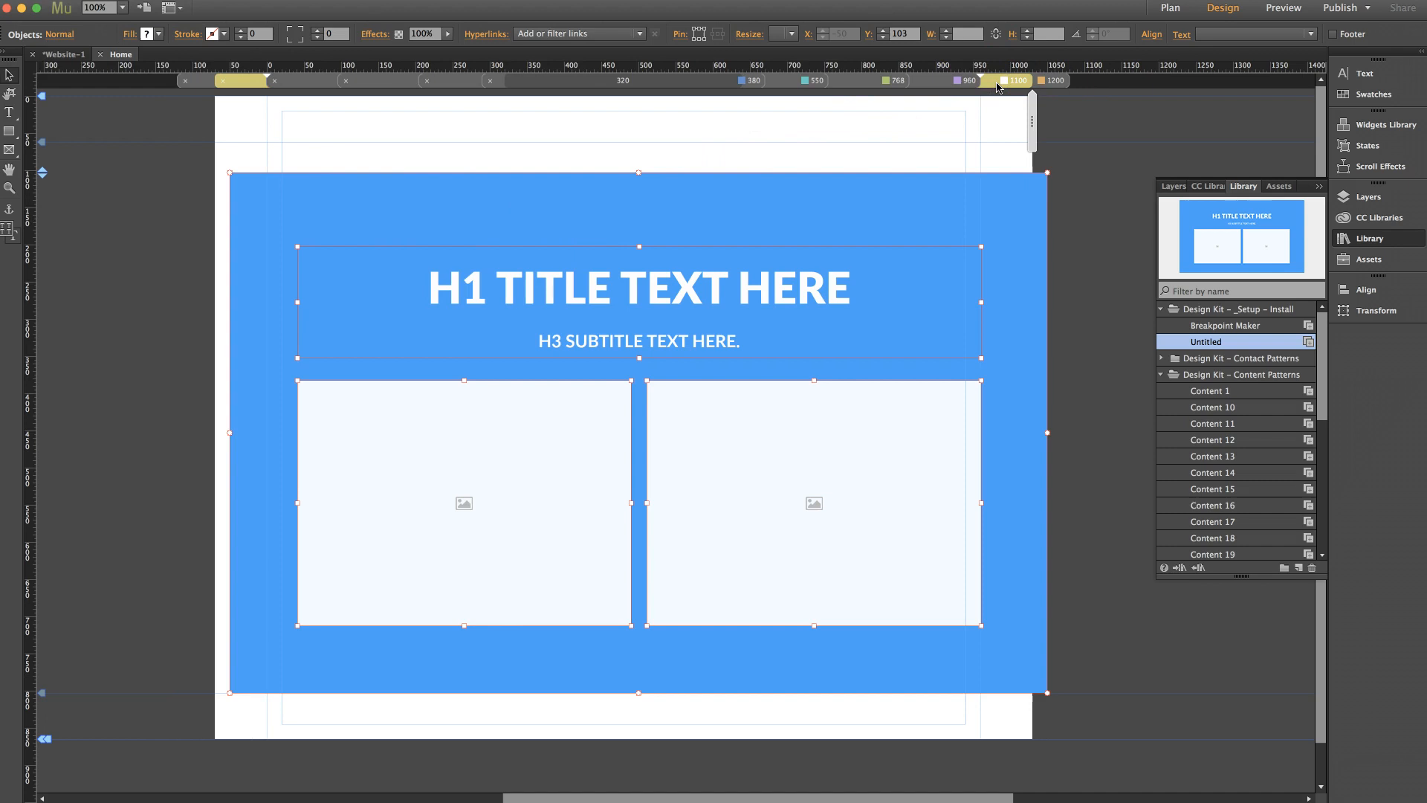
click(943, 82)
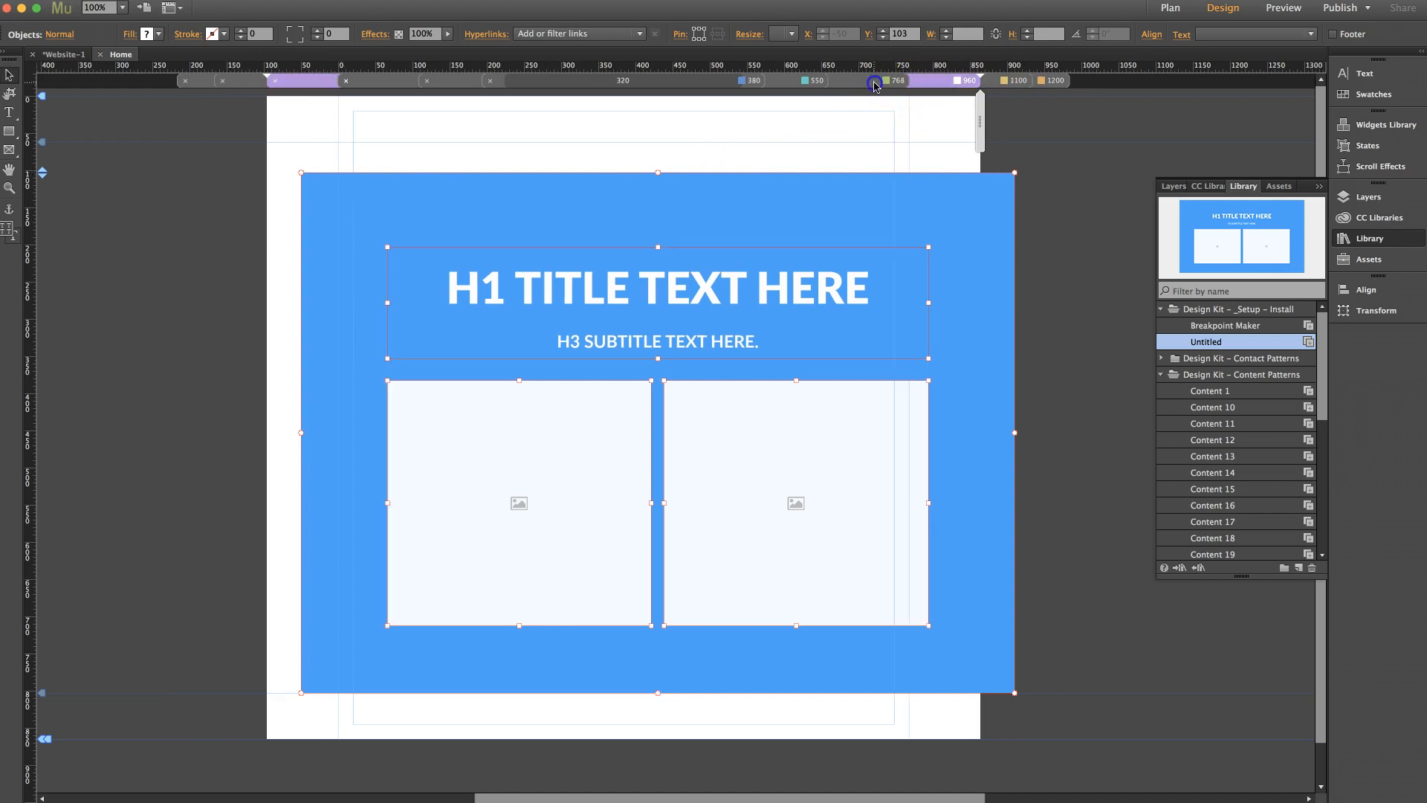
click(875, 84)
click(803, 83)
click(735, 84)
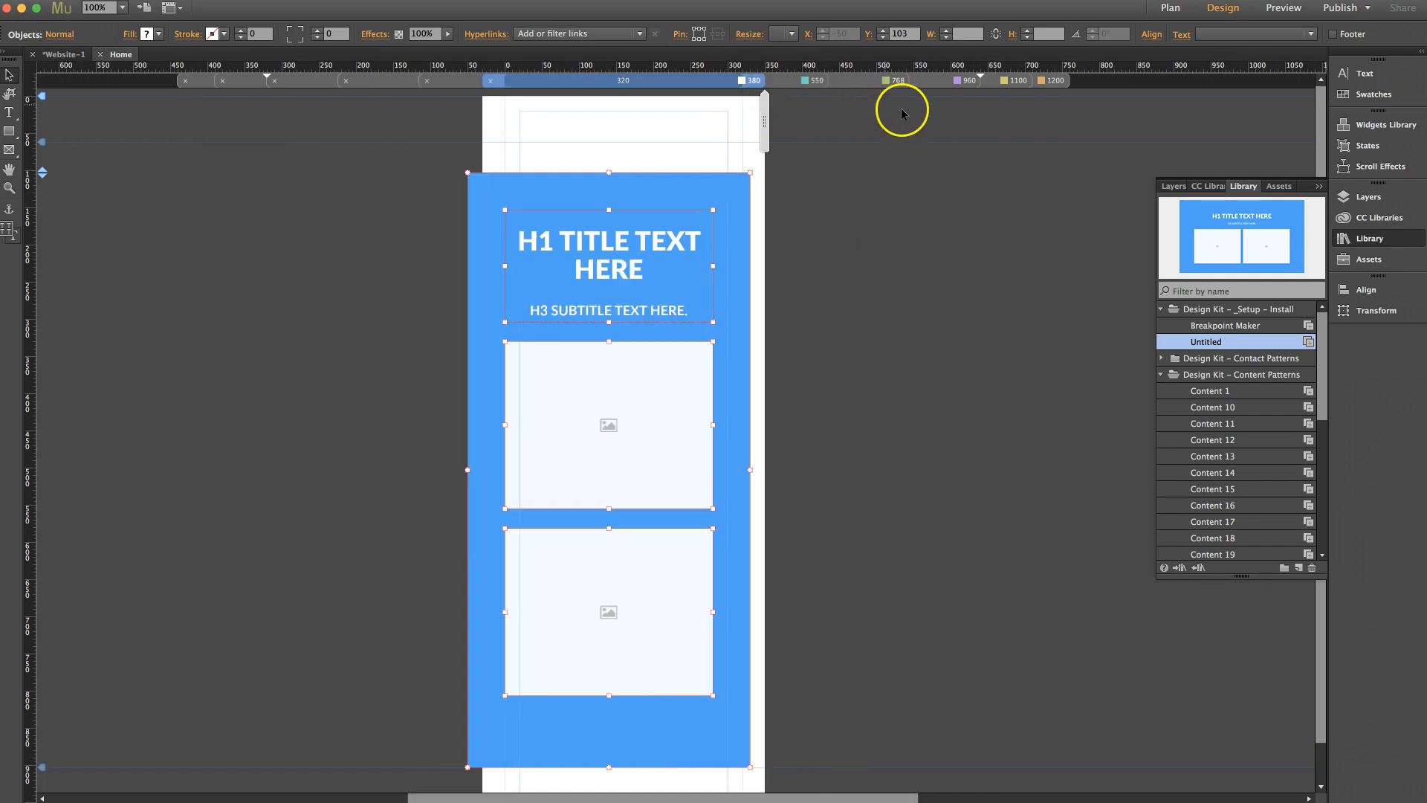
click(1053, 80)
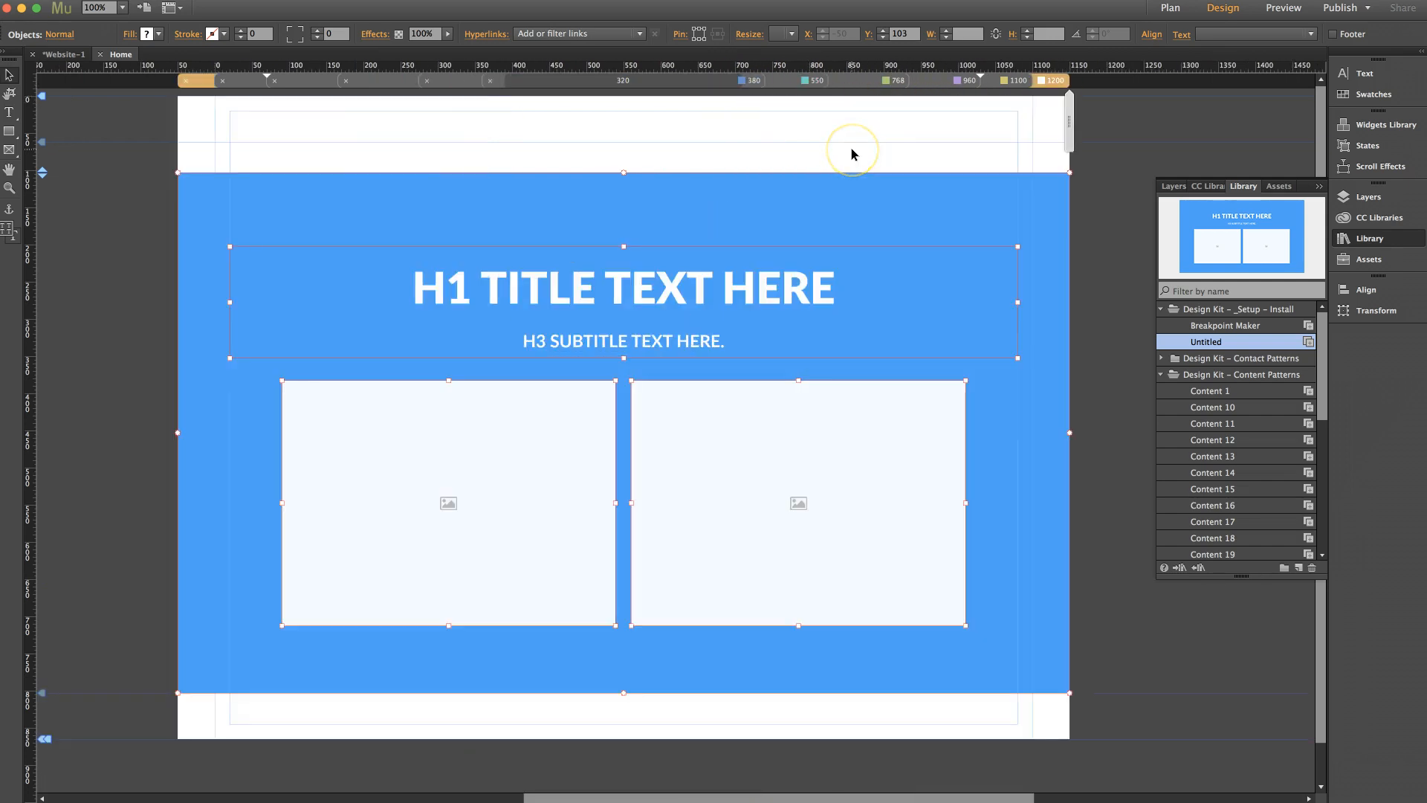